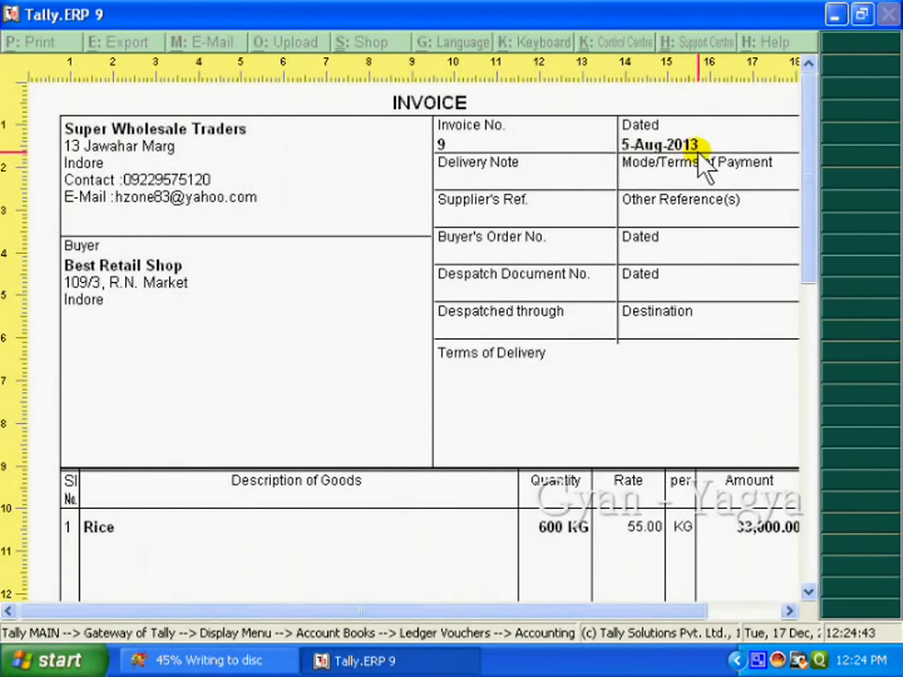
Look through the sales invoice to Best Retail Shop, including its date, item, rate and amount
scroll(814, 191, "down", 2)
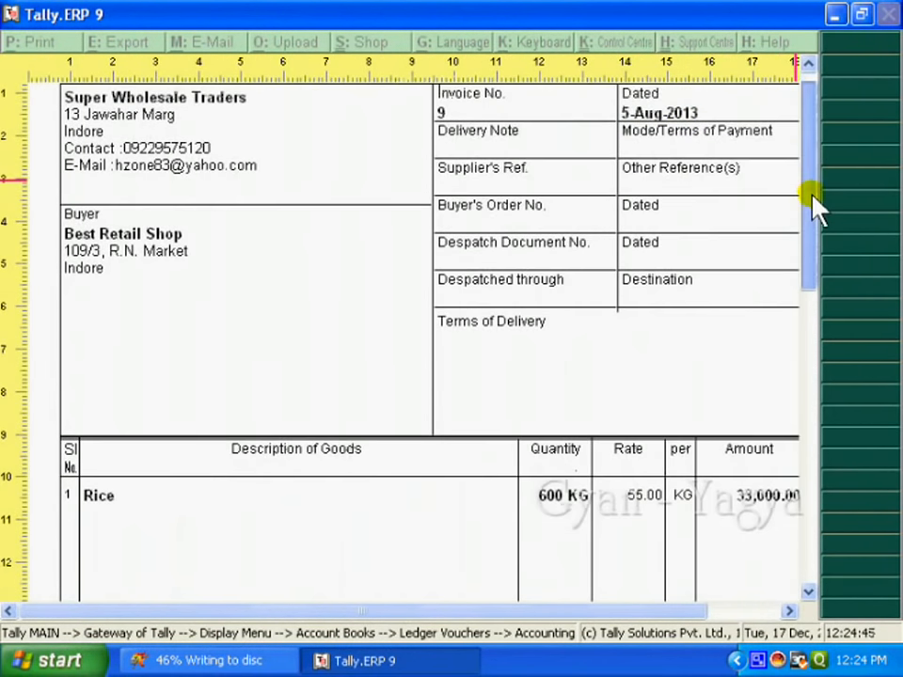
left_click_drag(812, 198, 810, 242)
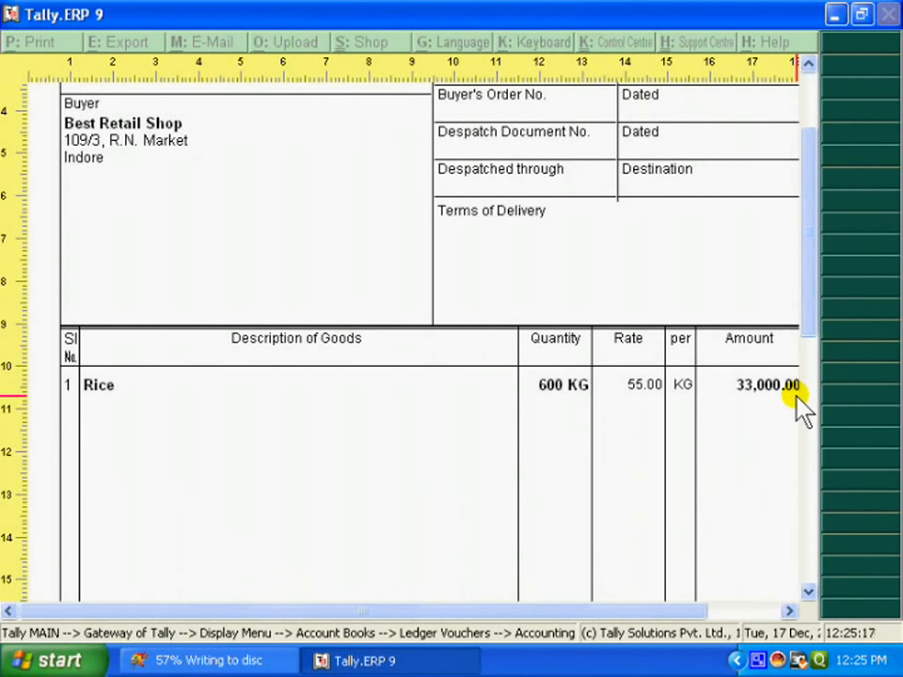
left_click_drag(811, 292, 818, 196)
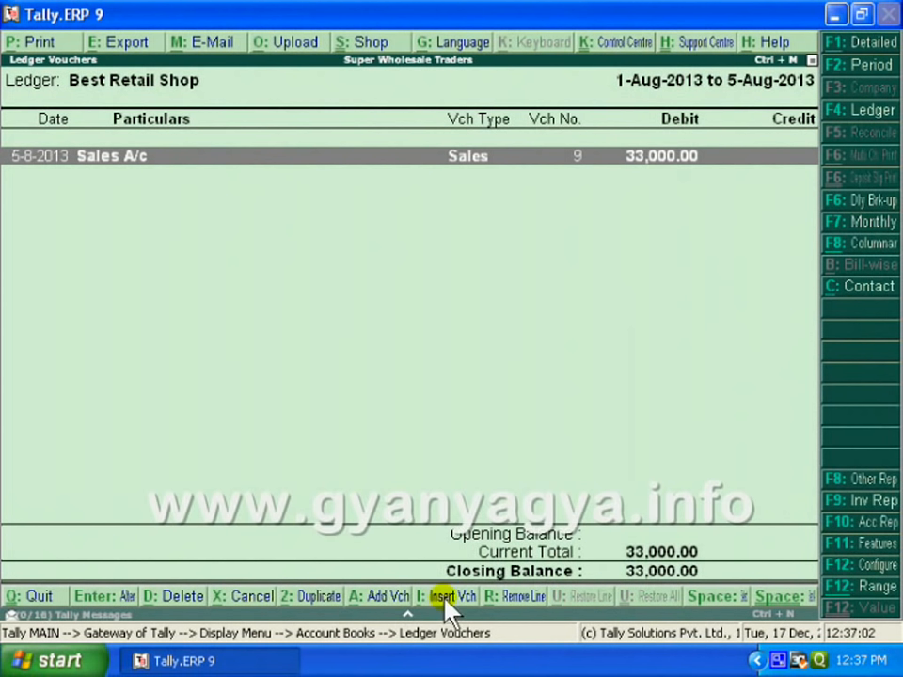
Insert a new voucher from the Best Retail Shop ledger and set its date to 4-Sep-2013
left_click(441, 598)
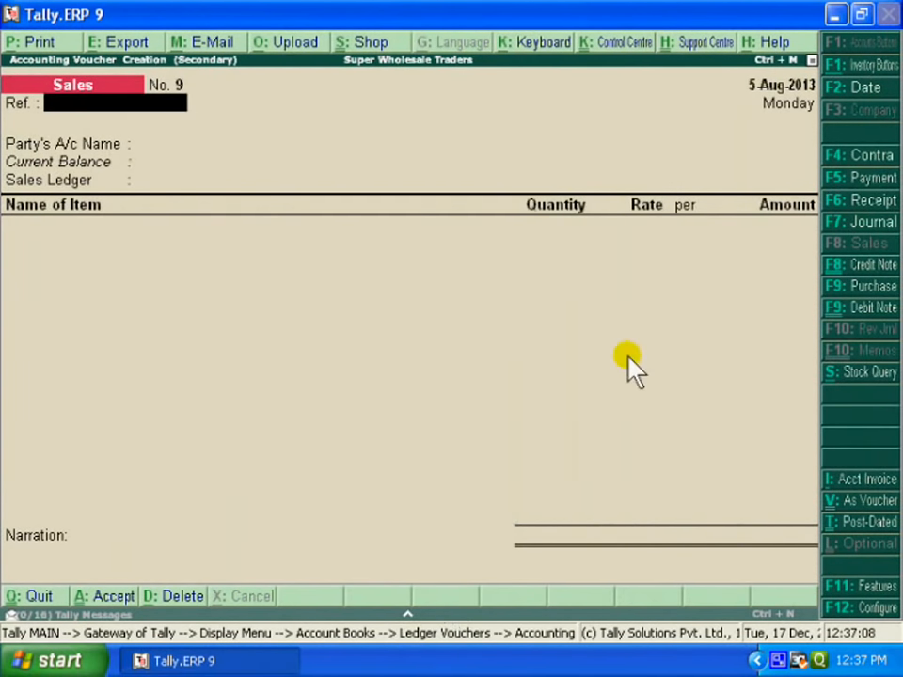
key("F2")
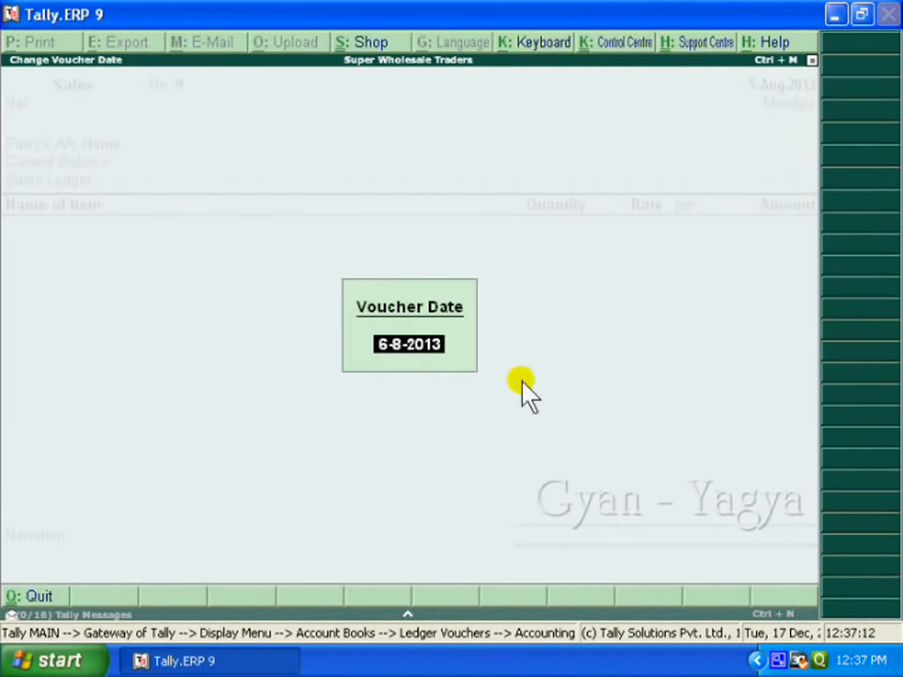
type("4")
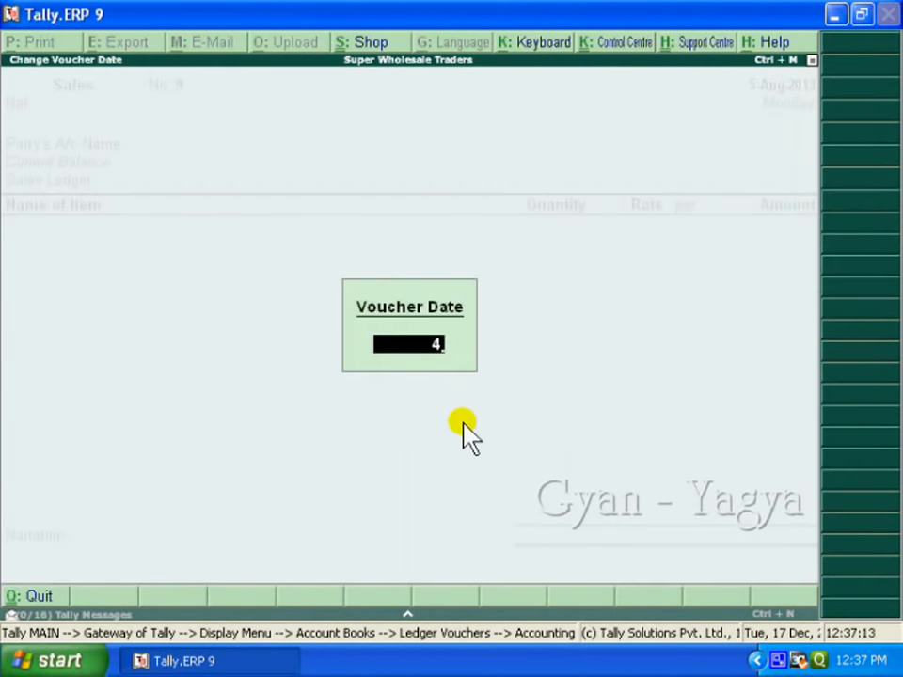
type("-9")
key("Return")
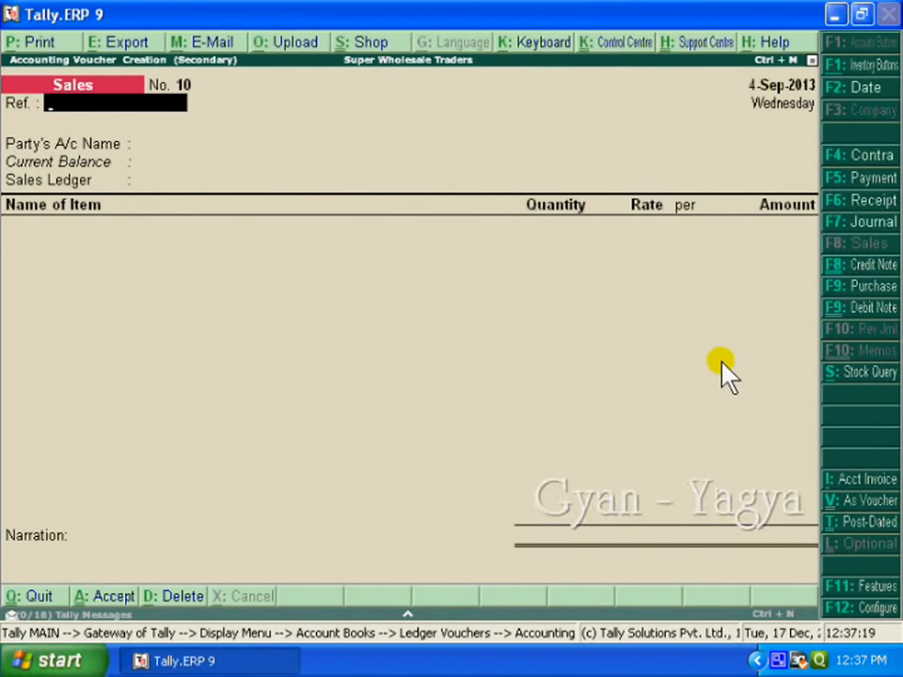
Change the voucher to a Debit Note in voucher mode and enter the reference "our bill no. 09"
left_click(857, 314)
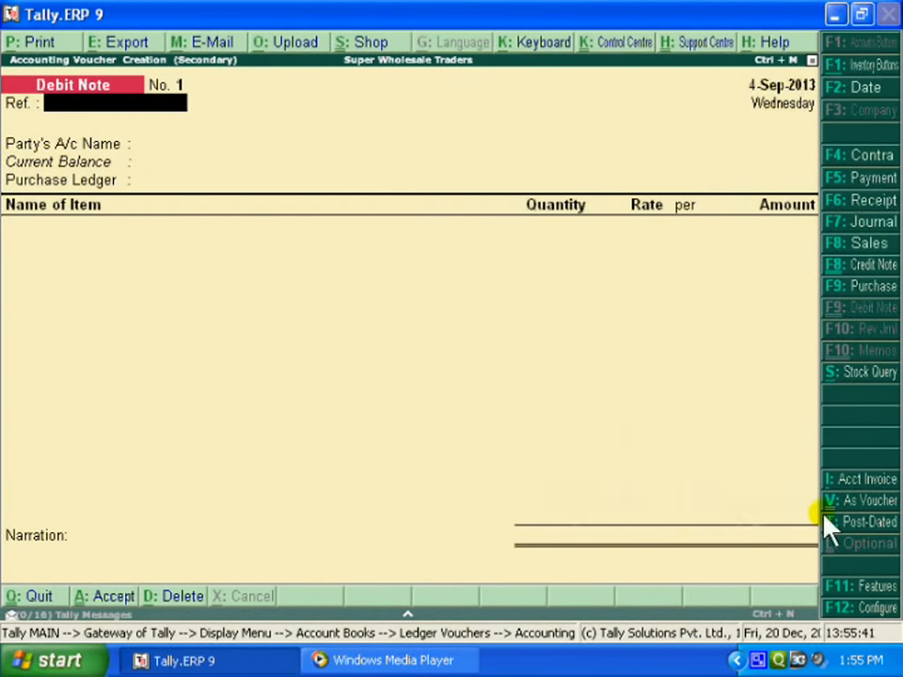
left_click(854, 508)
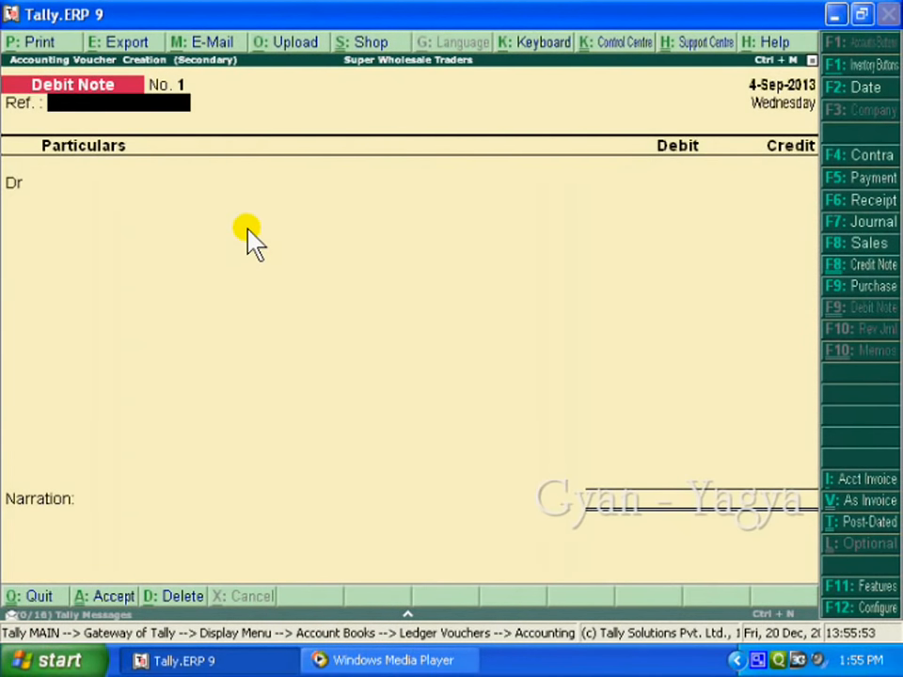
type("our")
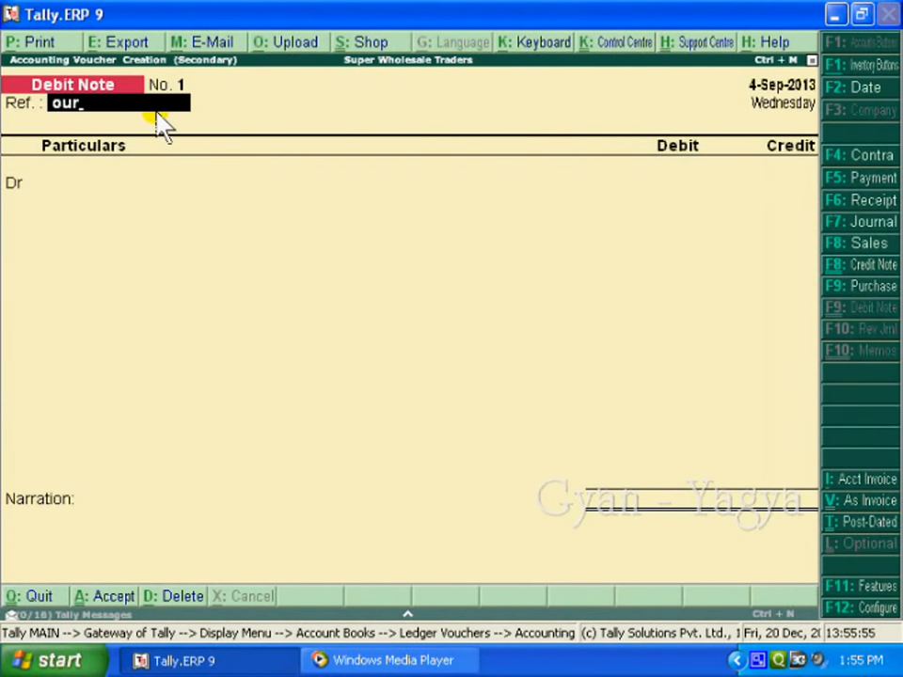
type(" bill no. 09")
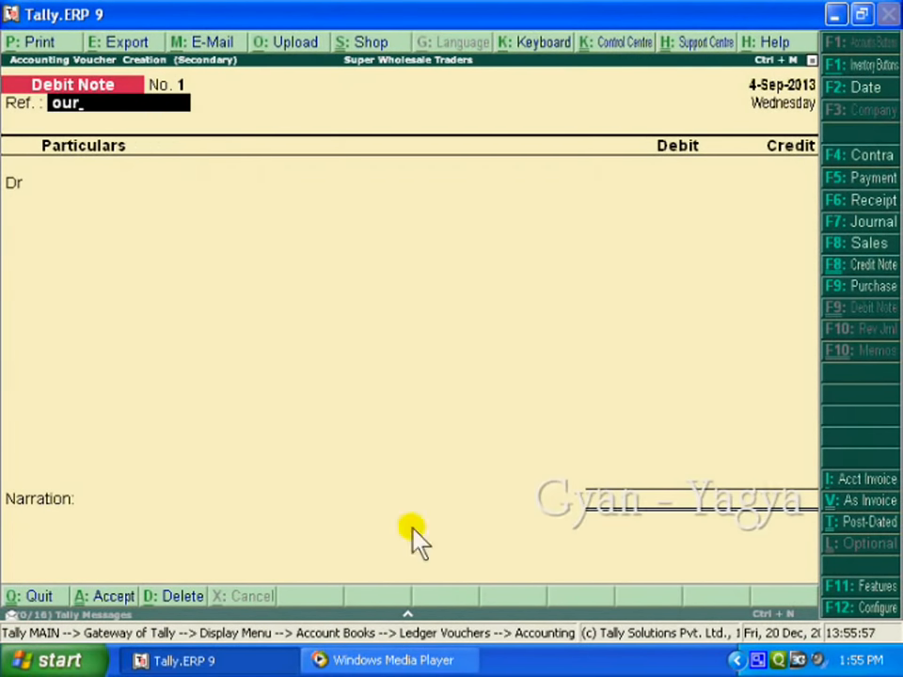
key("Return")
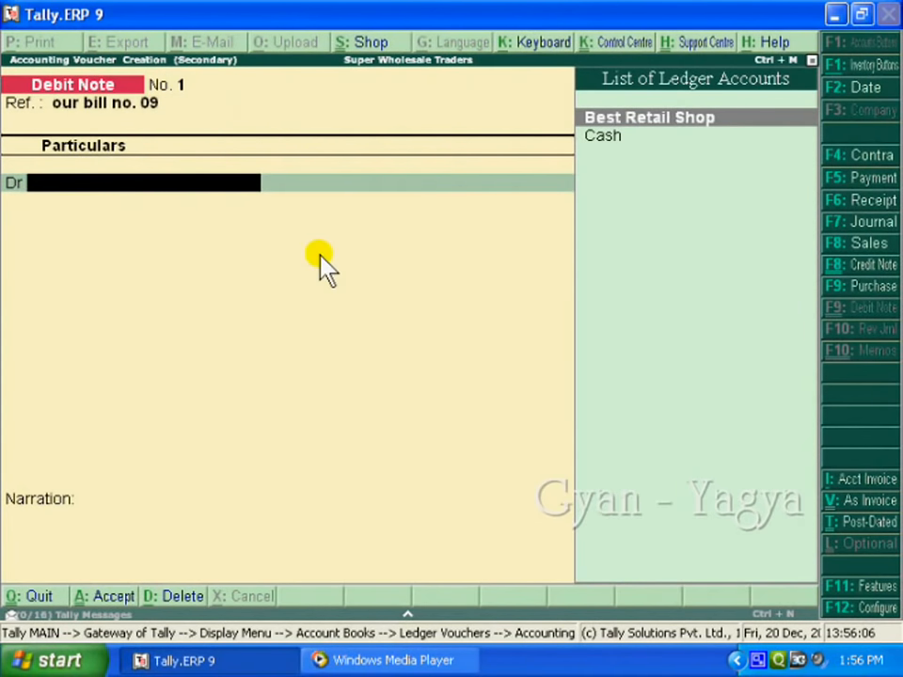
Debit Best Retail Shop with 660 in the debit note
key("Return")
type("6")
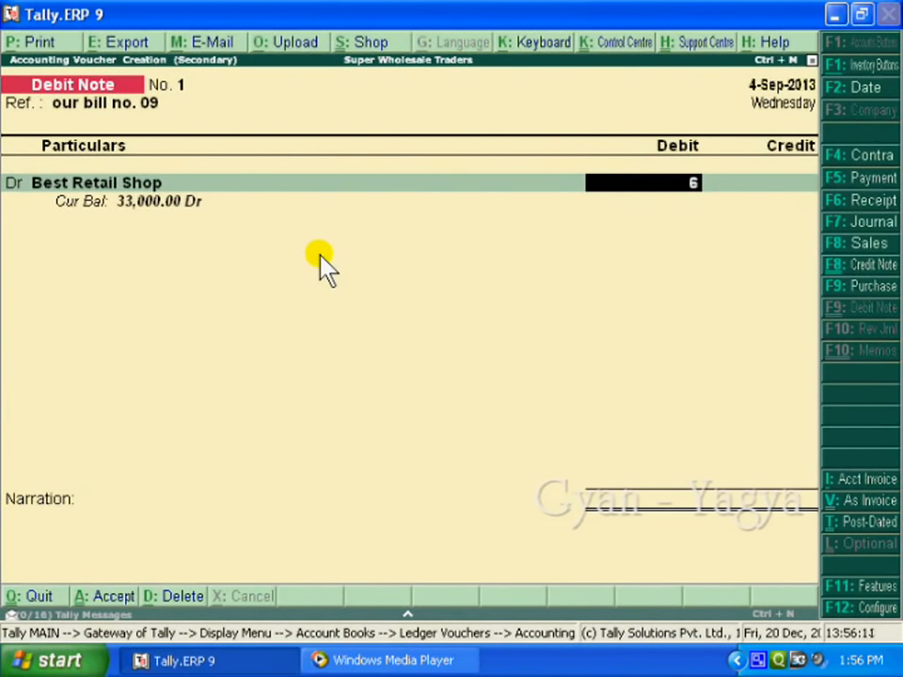
type("60")
key("Return")
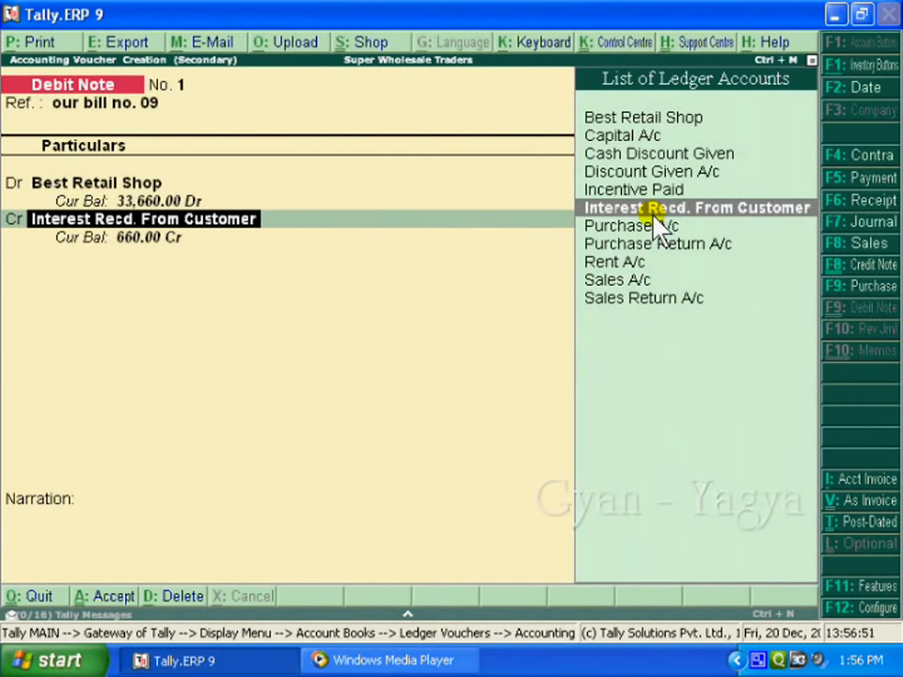
Credit 660 to Interest Recd. From Customer and add the narration "Being interest recd. from M/s Best Retail Shop @ 2% pm against bill no. 09"
key("Return")
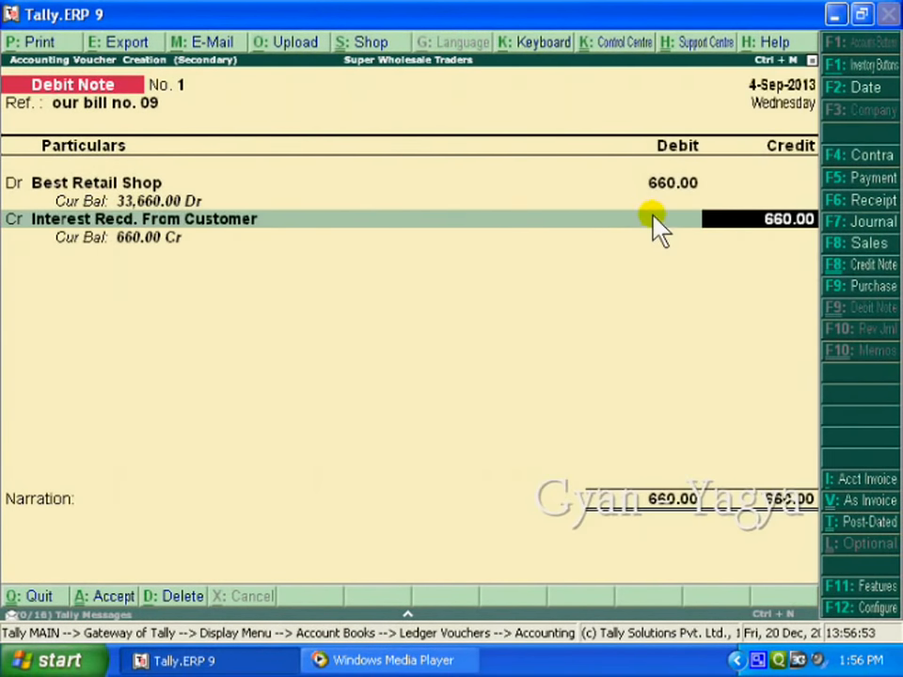
key("Return")
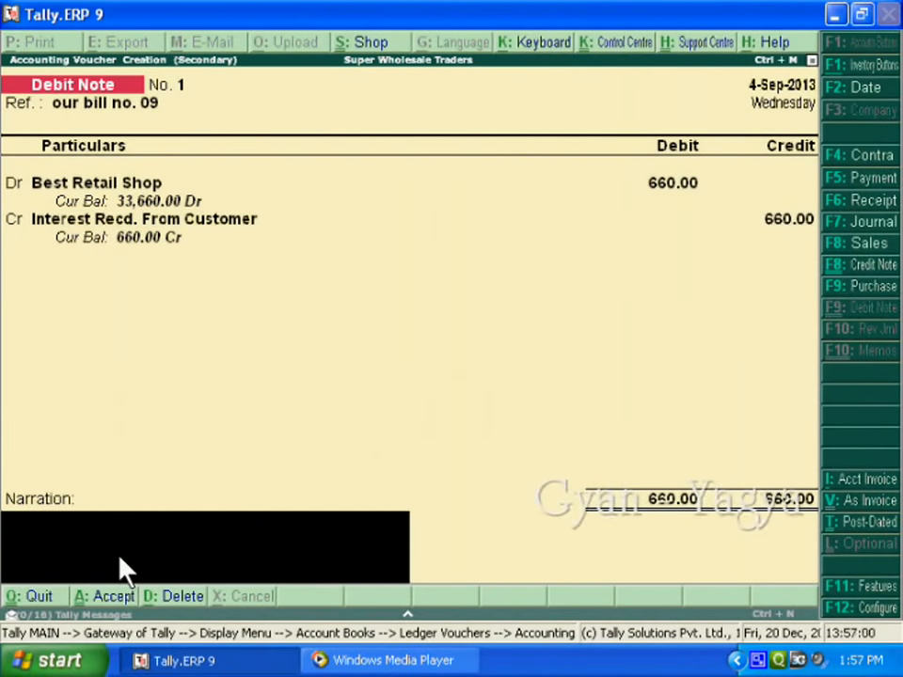
type("Being interest recd. from M/s Best Retail Shop @ 2% pm against bill no. 09")
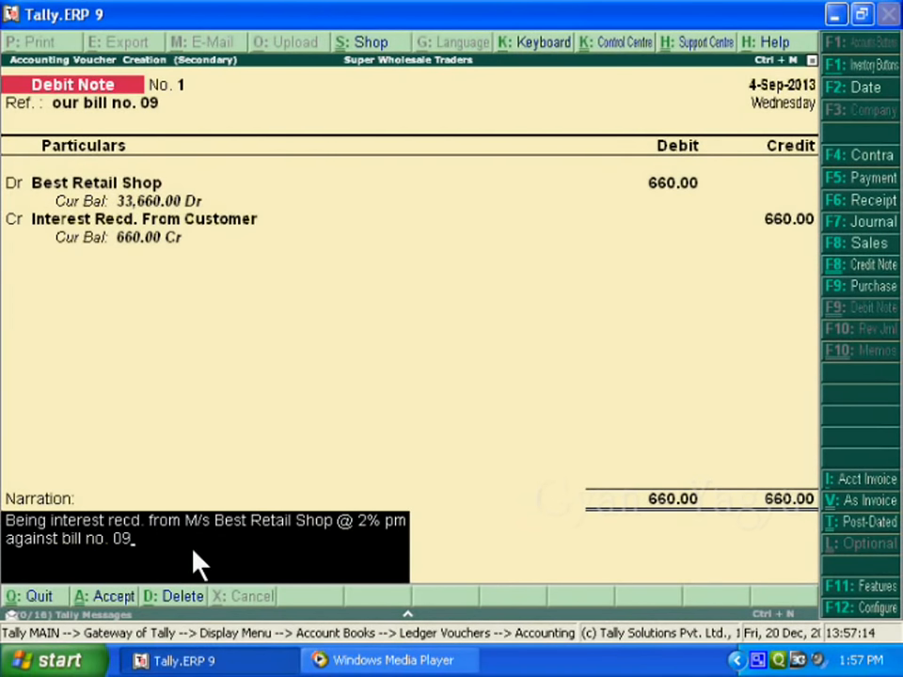
key("Return")
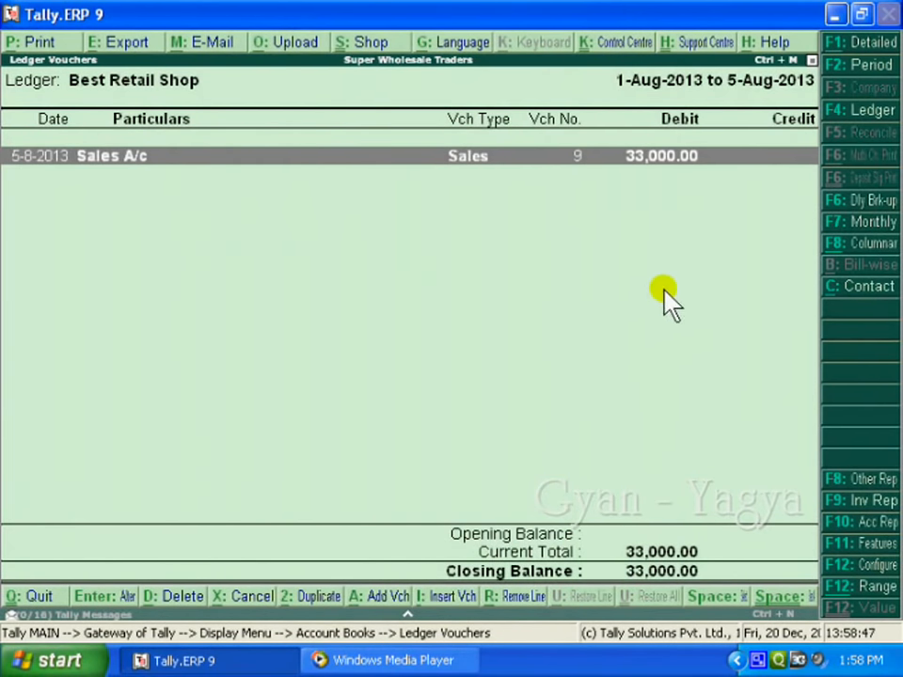
Extend the Best Retail Shop ledger's period to end on 4-Sep-2013, keeping the existing start date
left_click(856, 76)
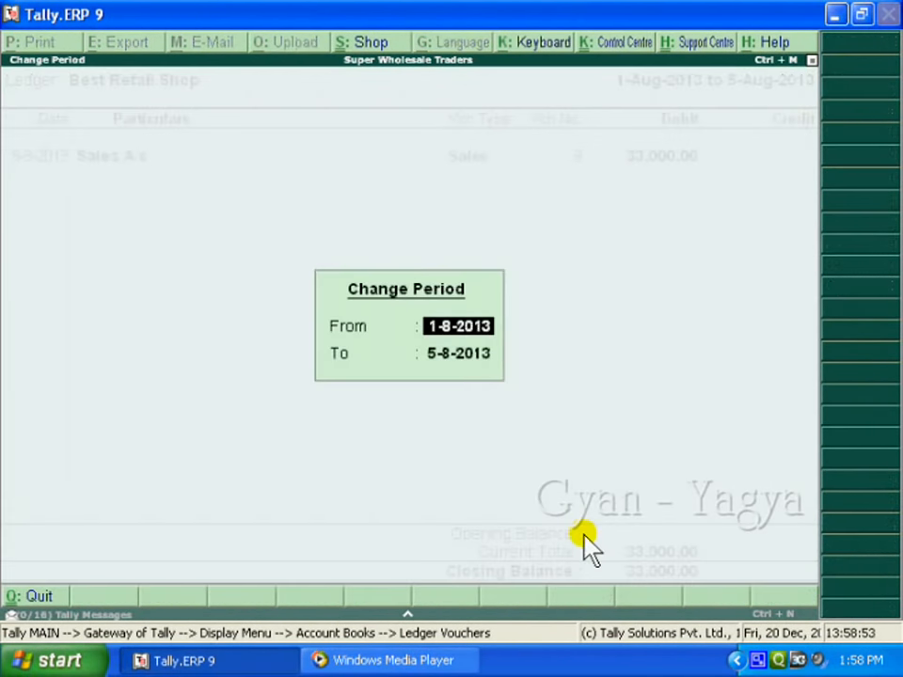
key("Return")
type("4-9")
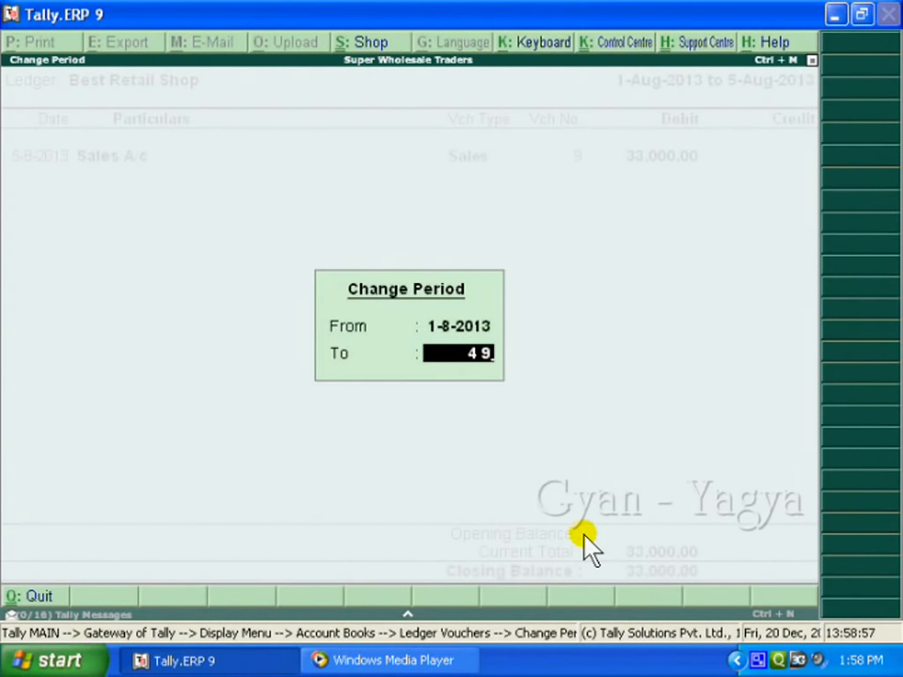
key("Return")
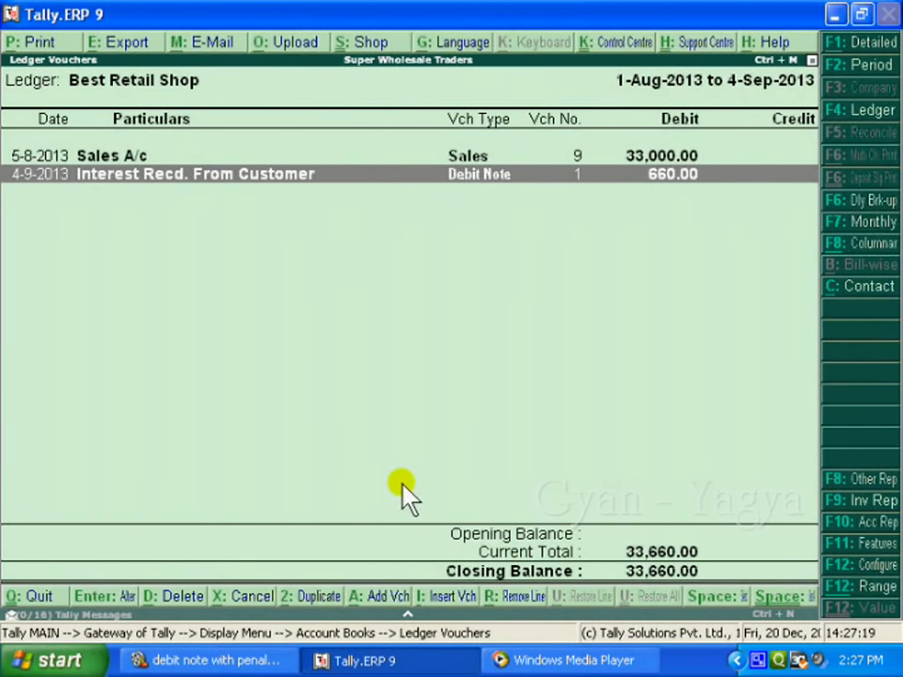
Insert a Receipt voucher from the ledger and credit Best Retail Shop with 33,660
left_click(442, 598)
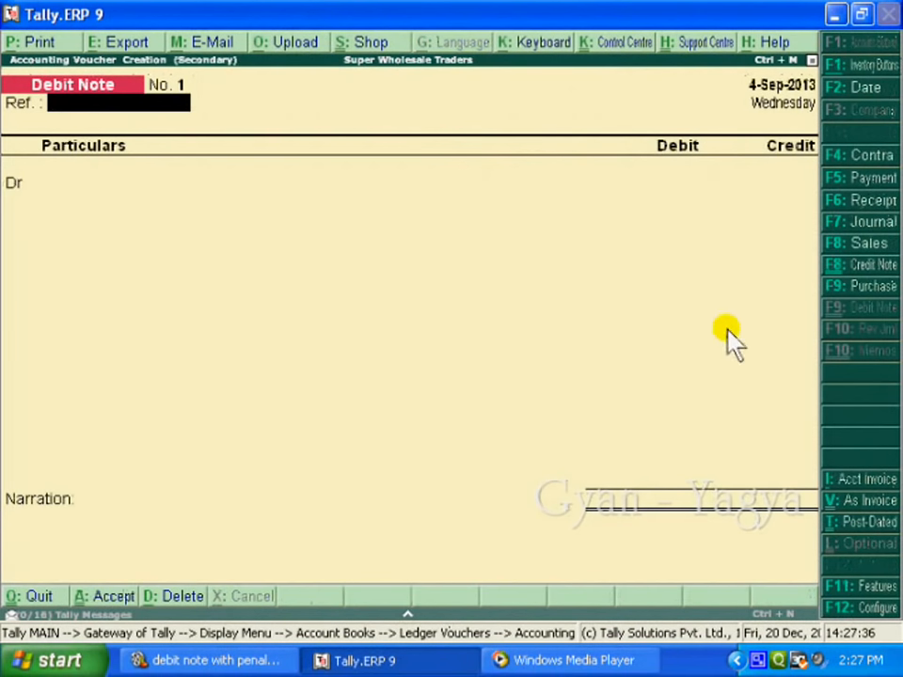
left_click(828, 201)
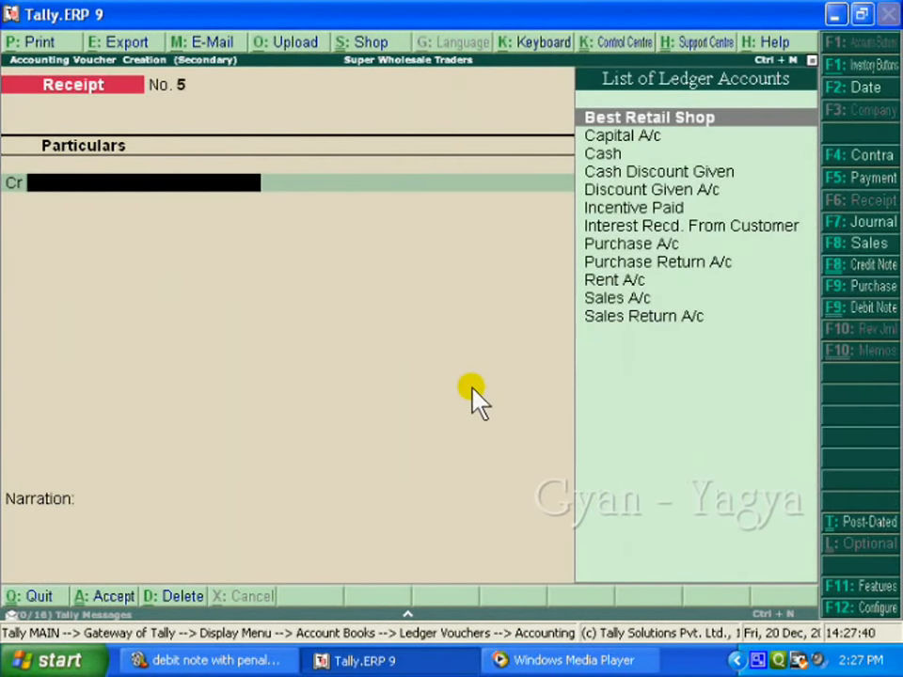
key("Return")
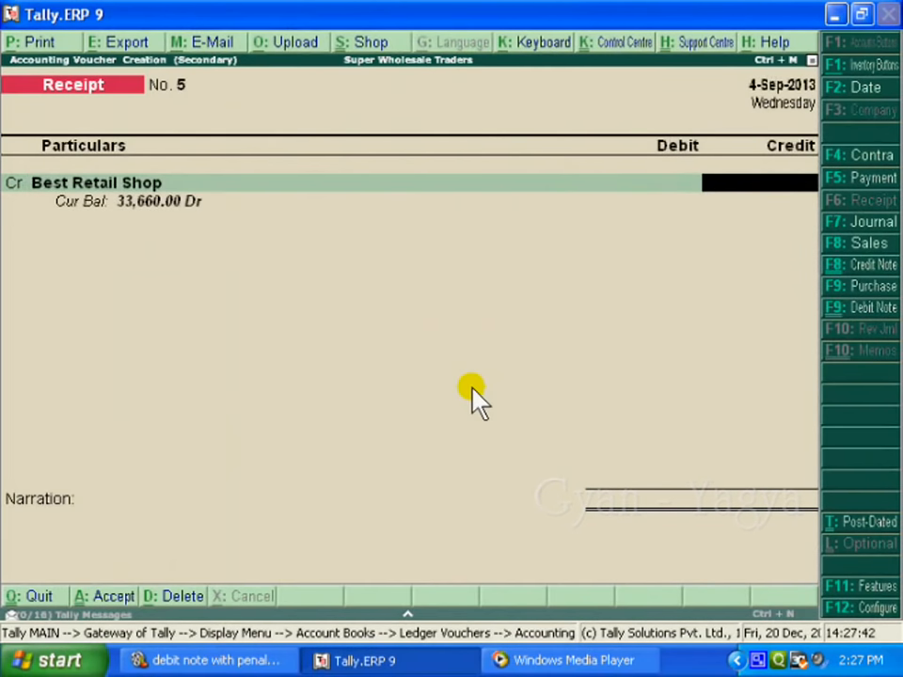
type("33660")
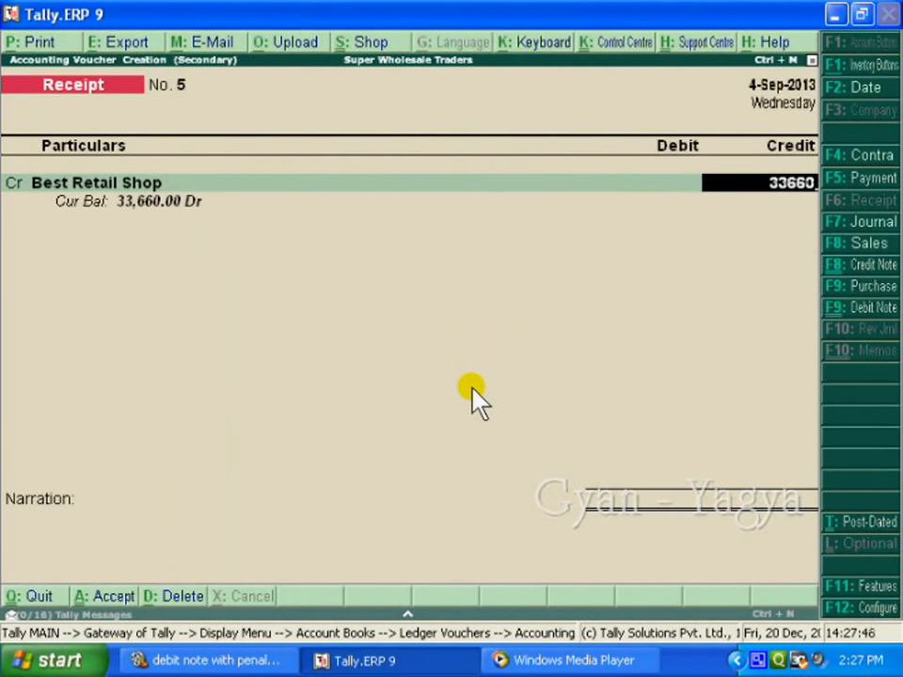
key("Return")
Debit Cash with 33,660 and save the receipt with the narration "Being amount recd. in cash"
key("Return")
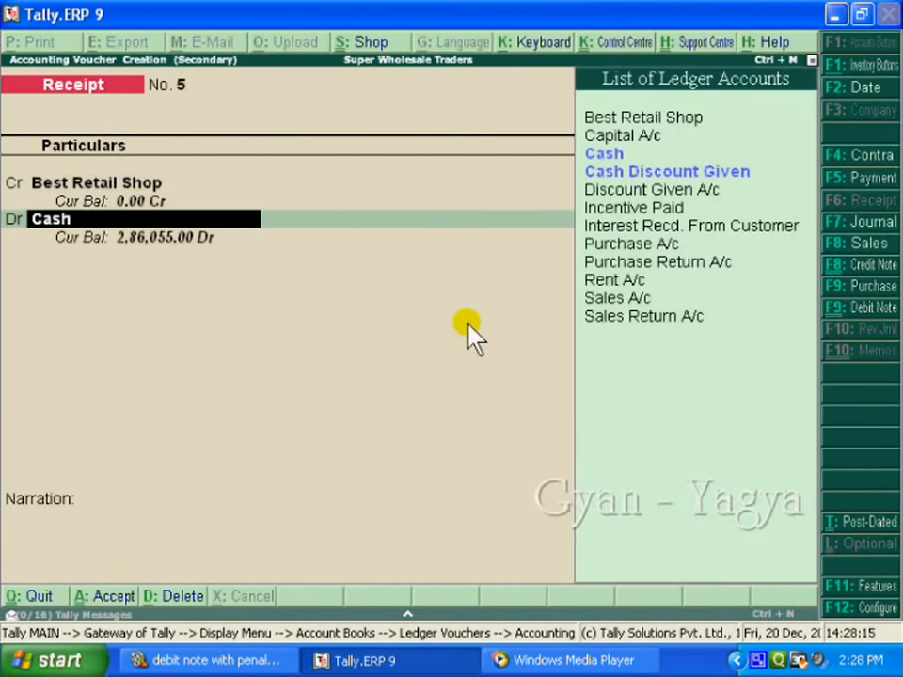
key("Return")
key("Return")
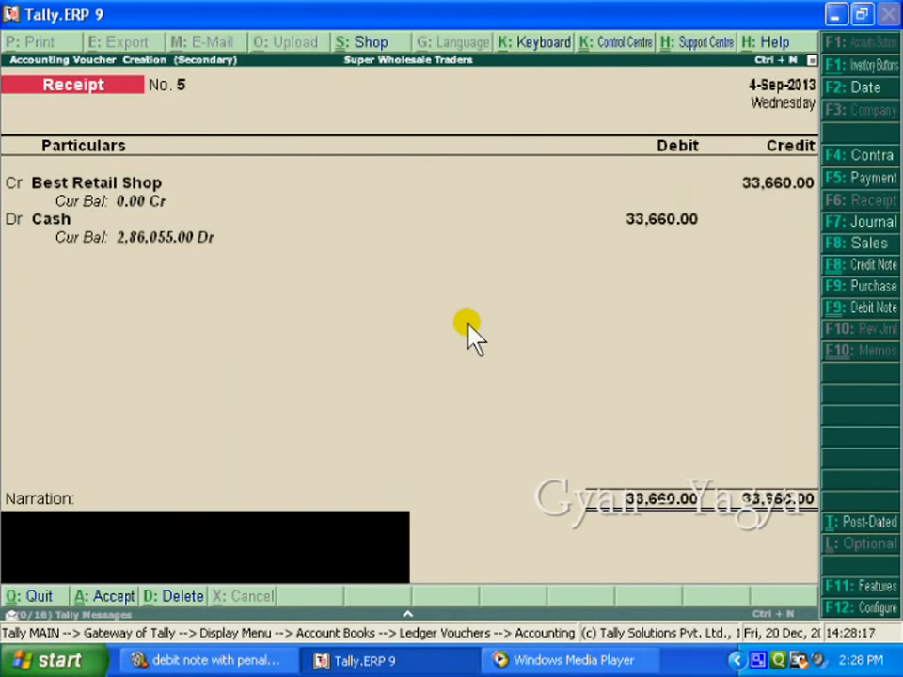
type("Being amount recd. in cash")
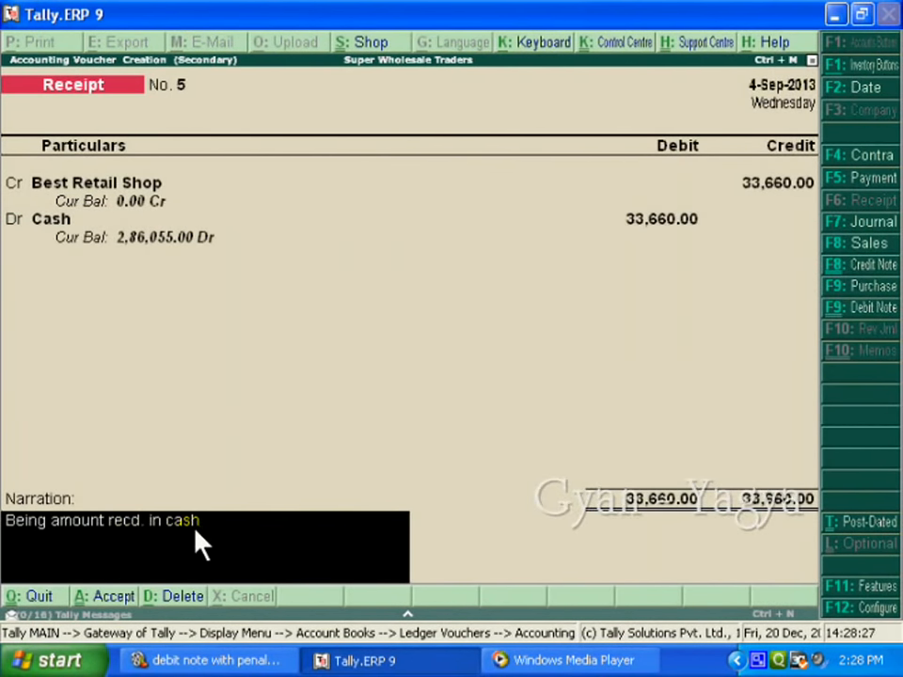
key("Return")
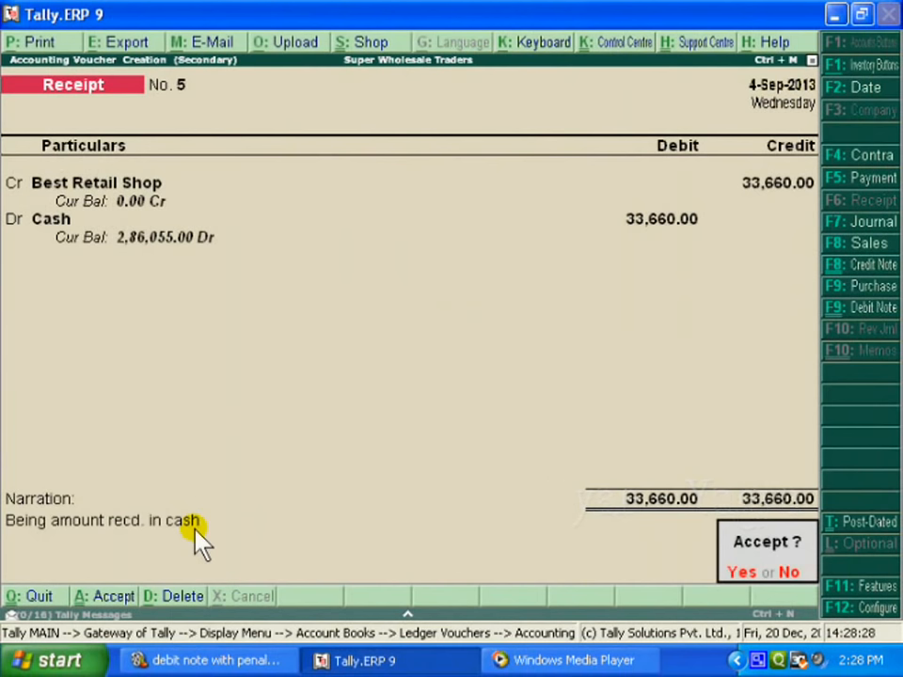
key("Return")
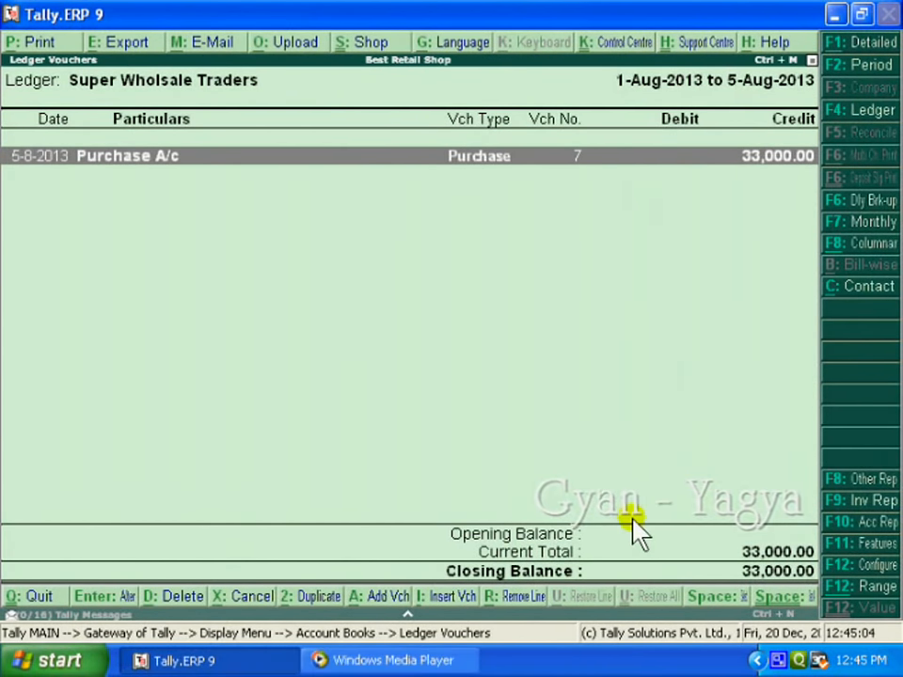
Insert a Payment voucher from the Super Wholsale Traders ledger and date it 4-Sep-2013
left_click(455, 595)
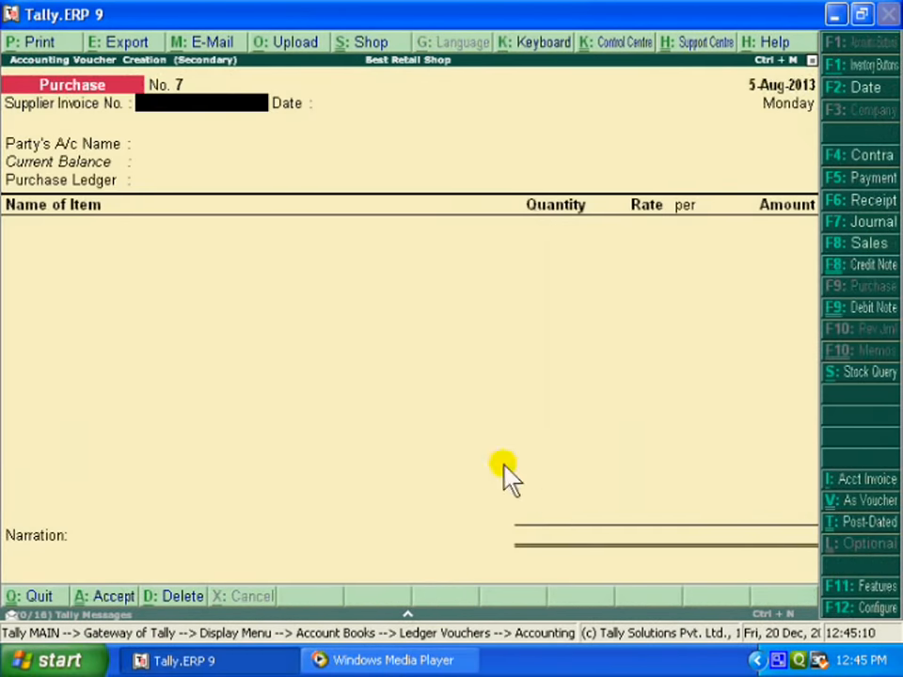
left_click(872, 181)
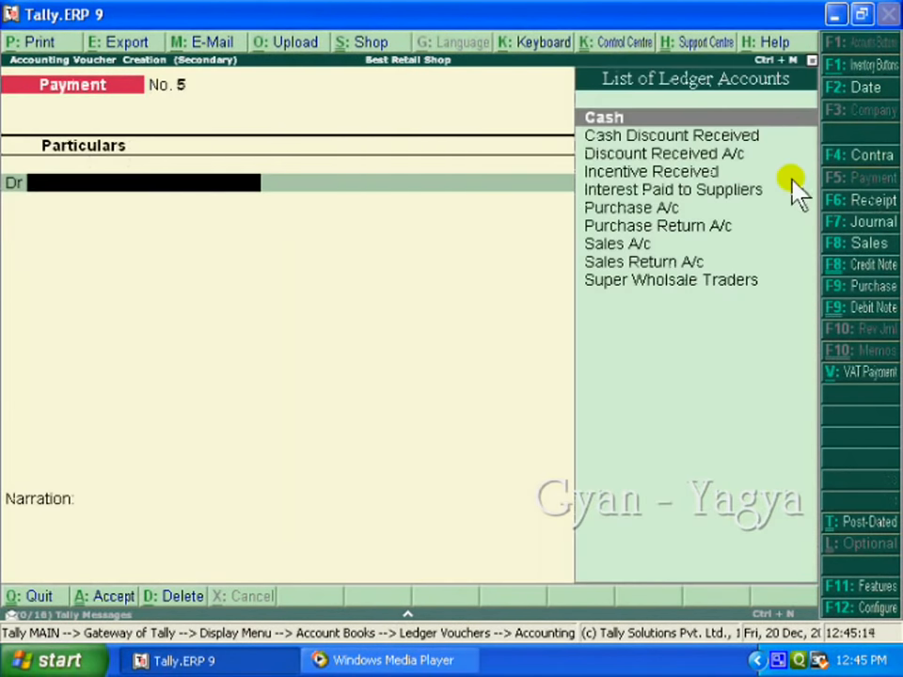
left_click(830, 90)
type("4 9")
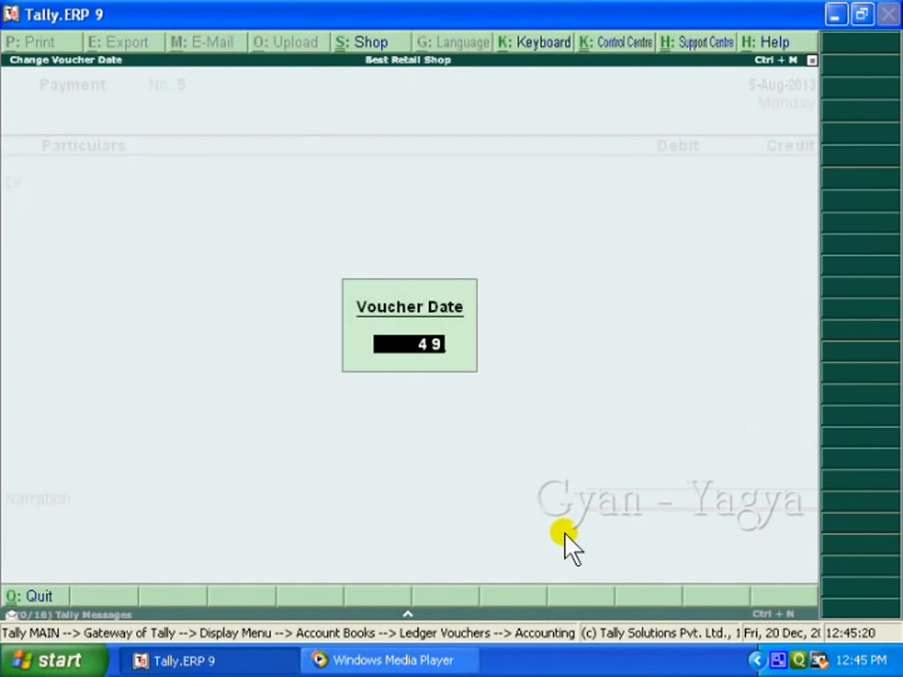
key("Return")
Debit Super Wholsale Traders with 33,660 in the Payment voucher and credit Cash with the same amount
type("Su")
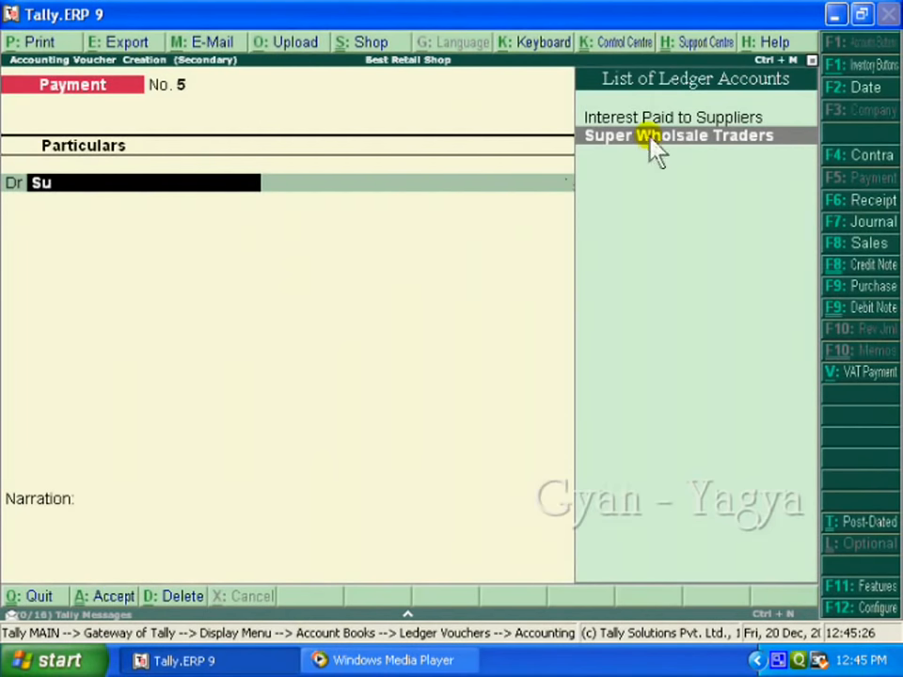
key("Return")
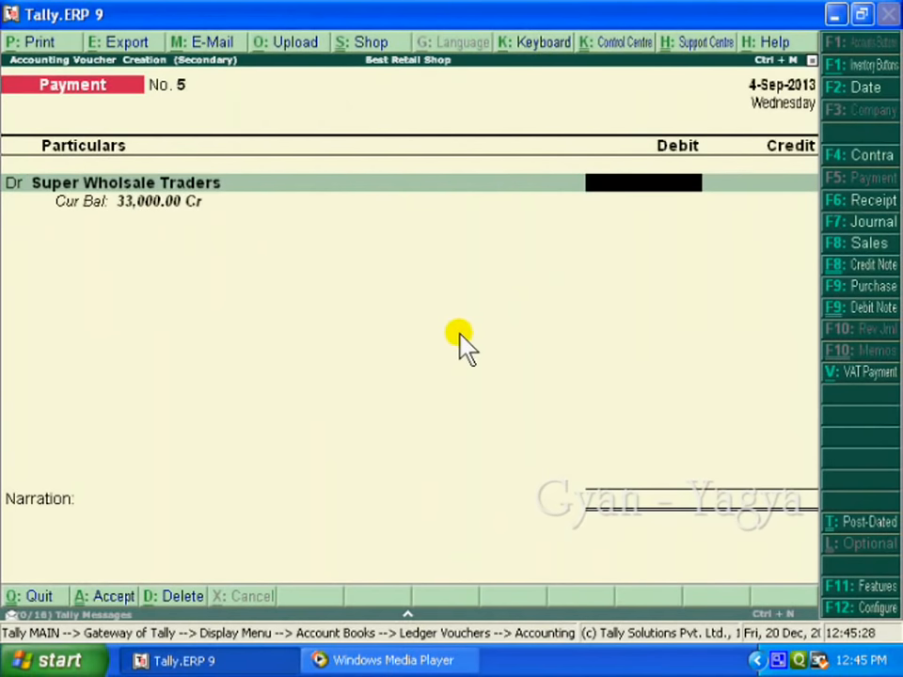
type("33660")
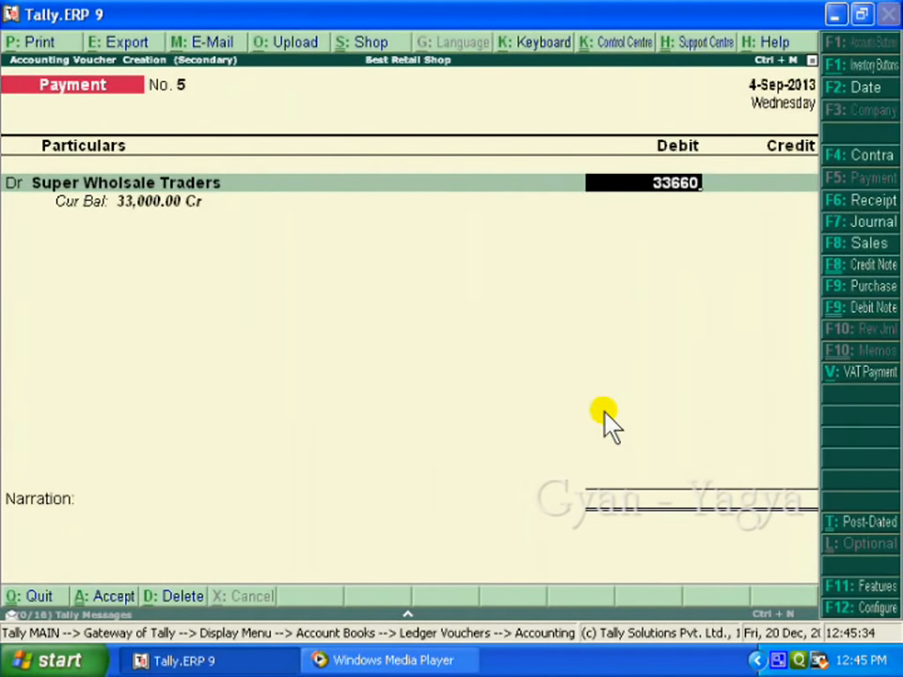
key("Return")
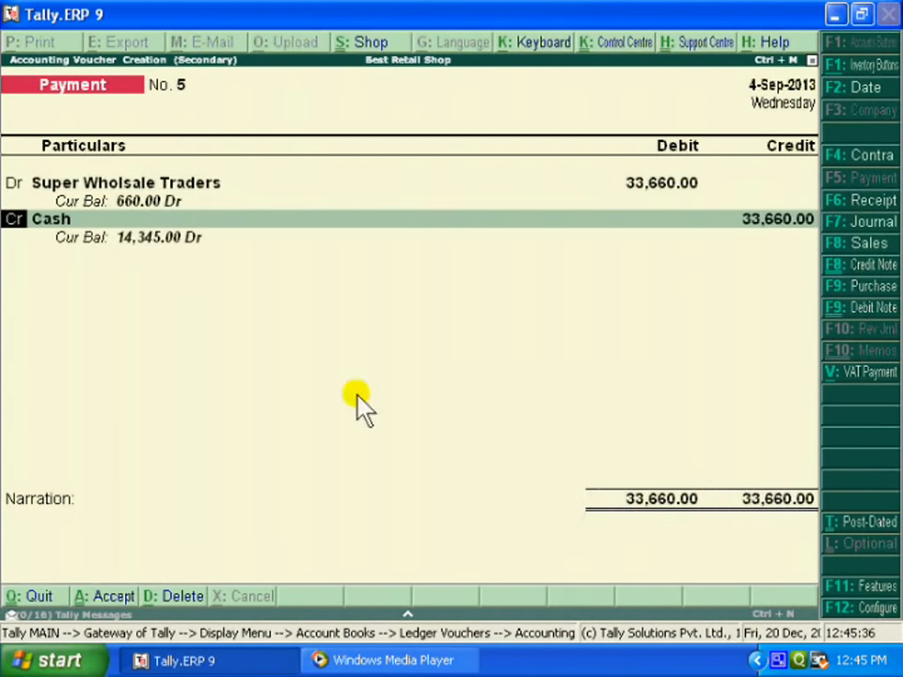
key("Return")
key("Return")
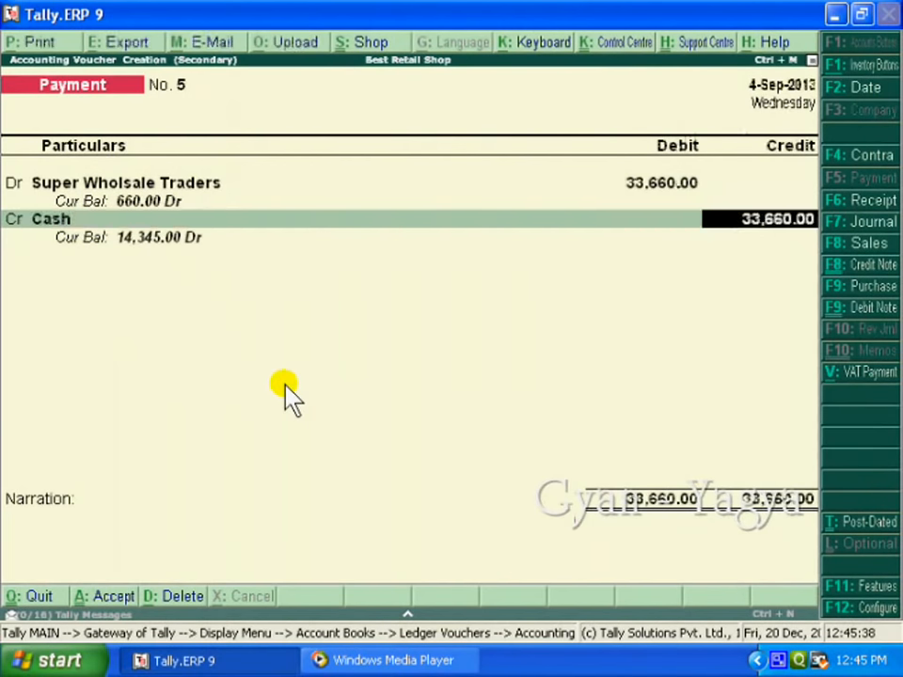
key("Return")
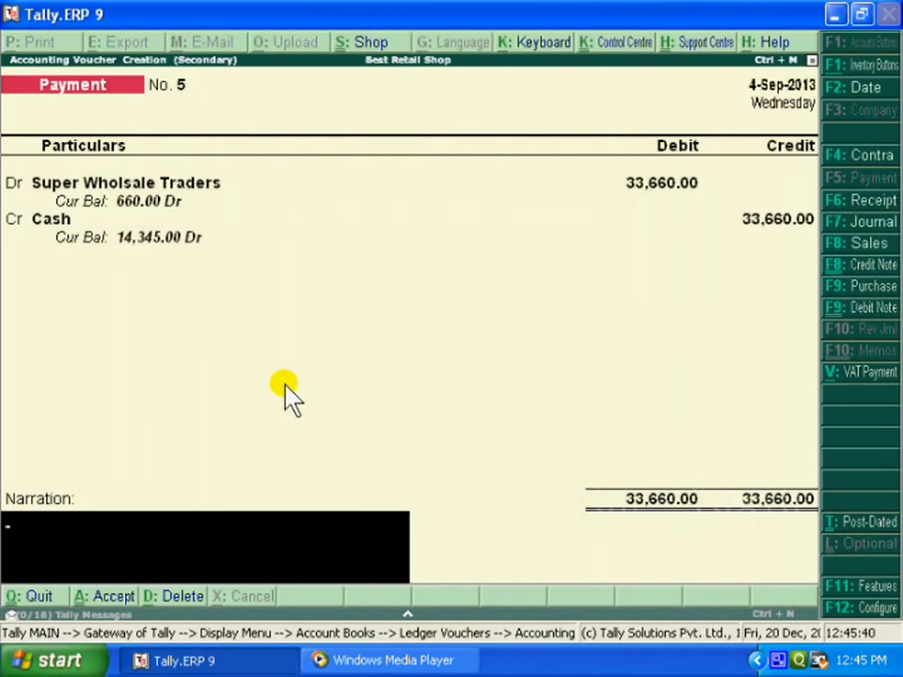
Save the payment with the narration "Being cash paid to M/s Super wholesale traders vide receipt no. 05 dated 04-09-13"
type("Being cash paid to M/s Super wholesale traders vide receipt no. 05 dated 04-09-13")
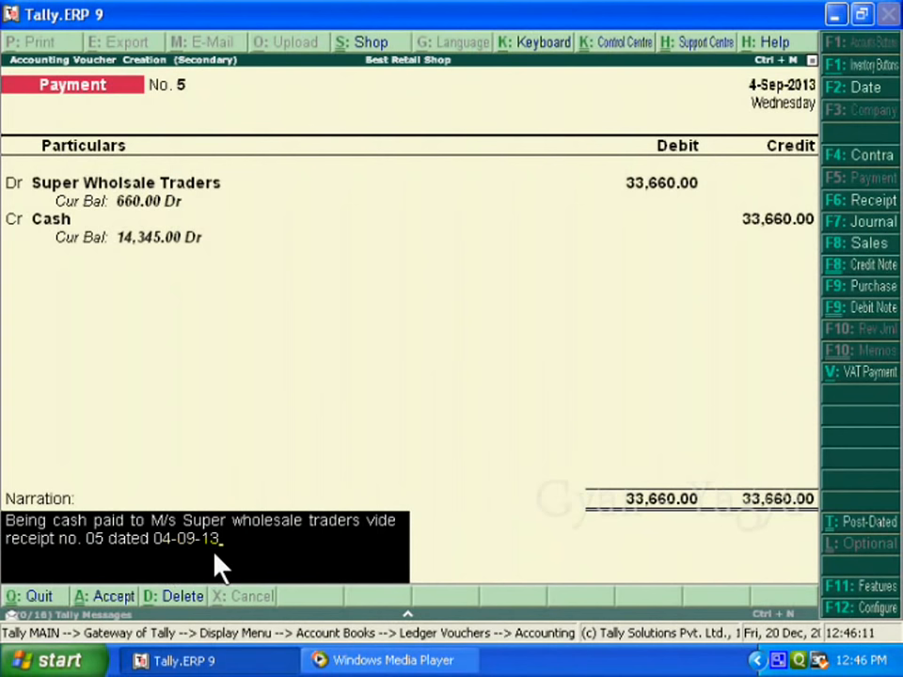
left_click(340, 556)
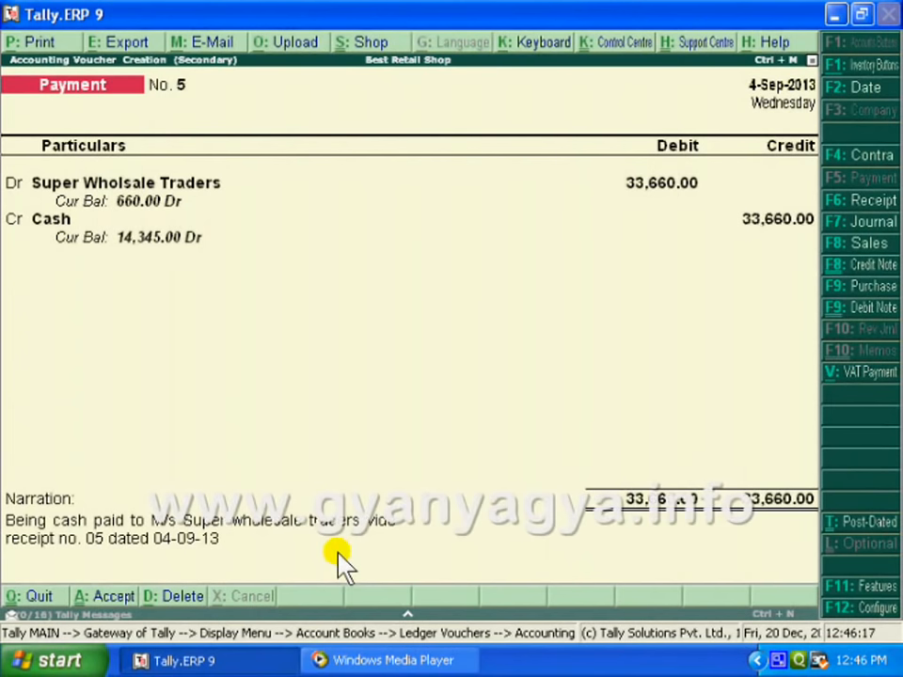
key("Return")
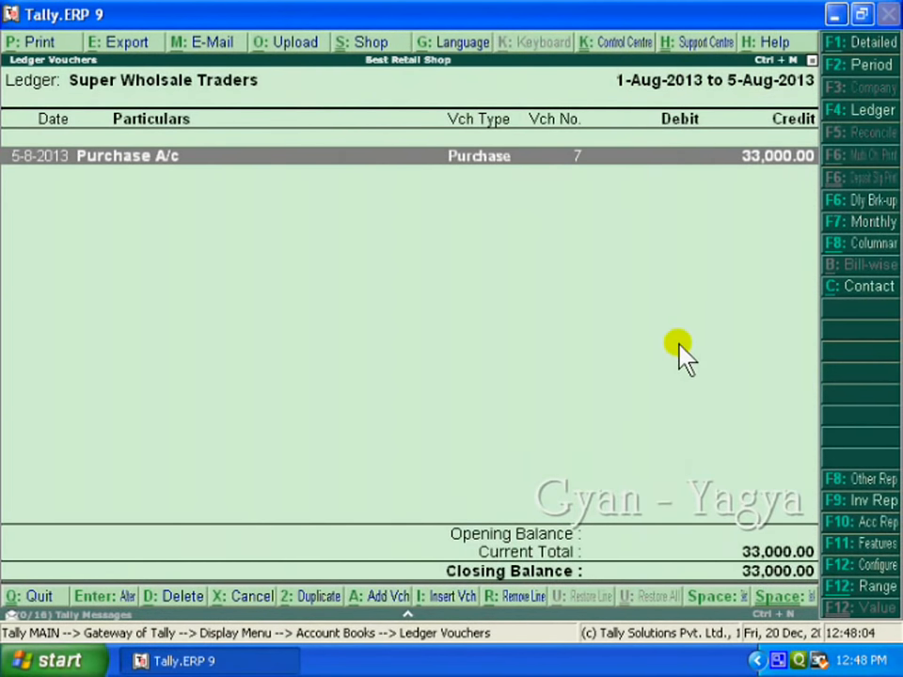
Extend the Super Wholsale Traders ledger's period to end on 4-Sep-2013, keeping the existing start date
key("F2")
key("Return")
type("4 9")
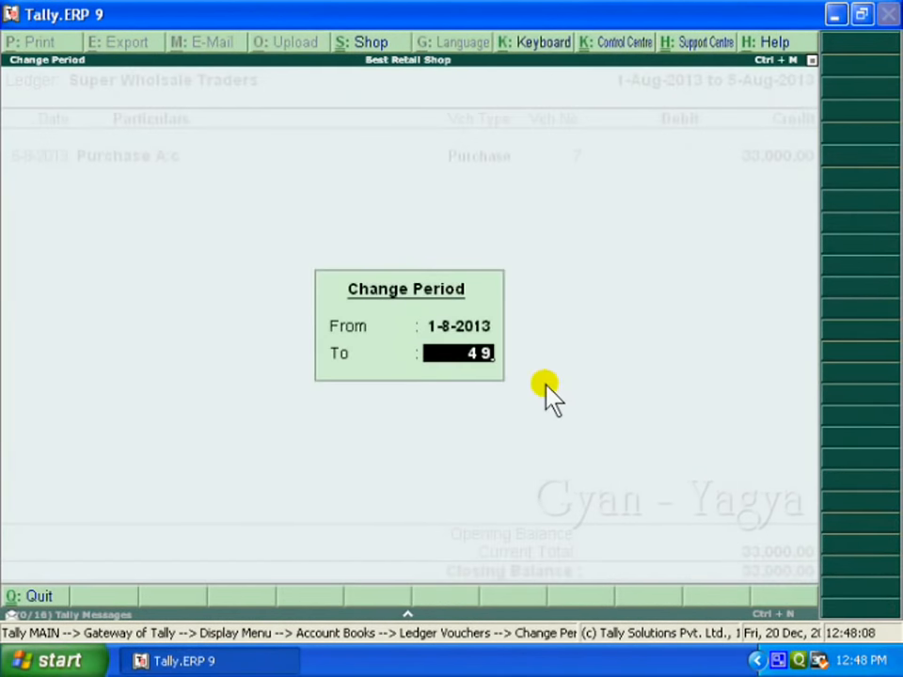
key("Return")
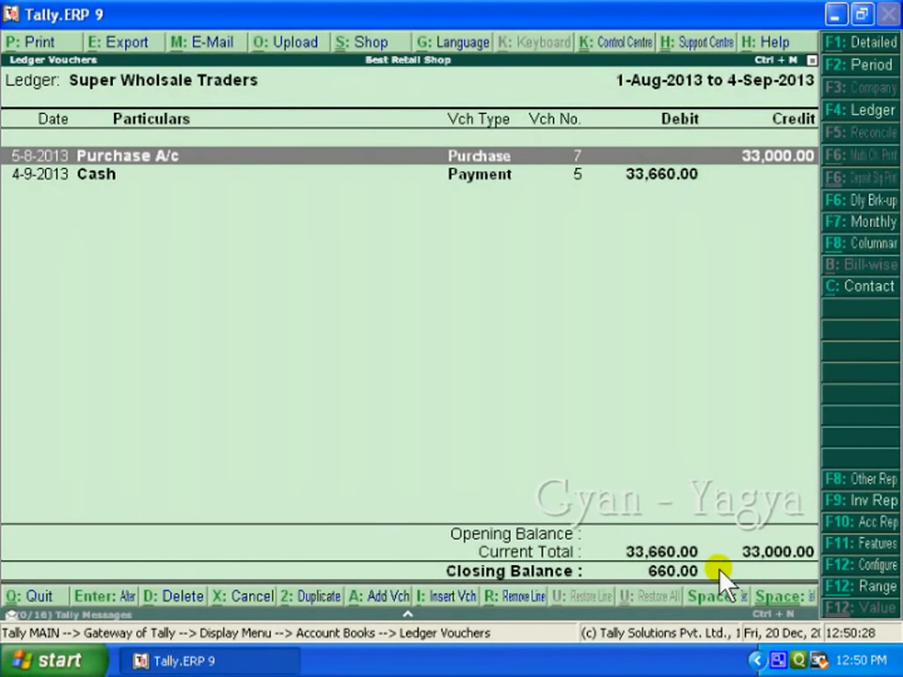
Insert a new voucher from the Super Wholsale Traders ledger and date it 4-Sep-2013
left_click(455, 599)
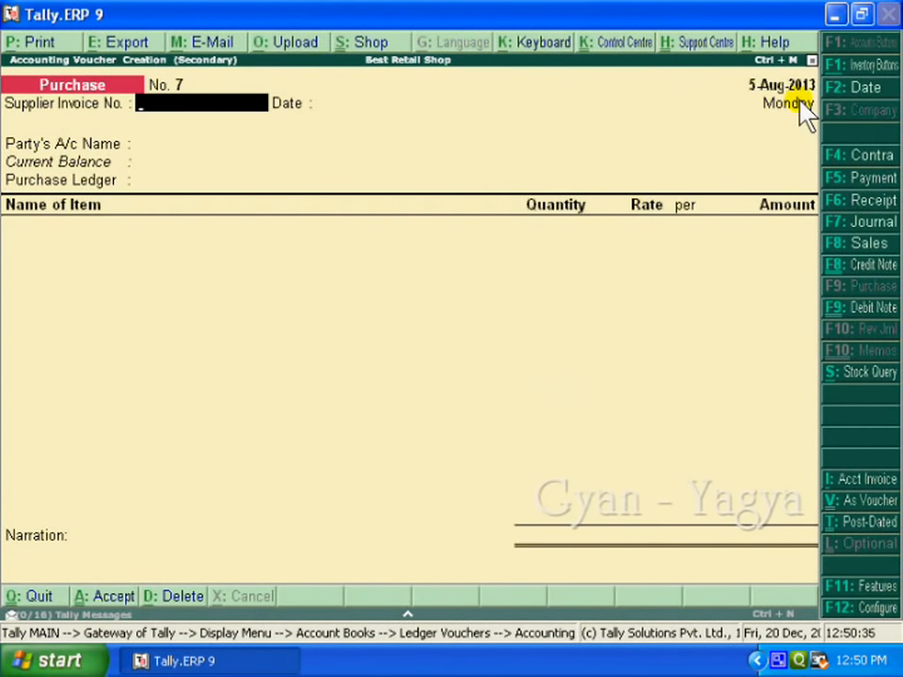
key("F2")
type("4 9")
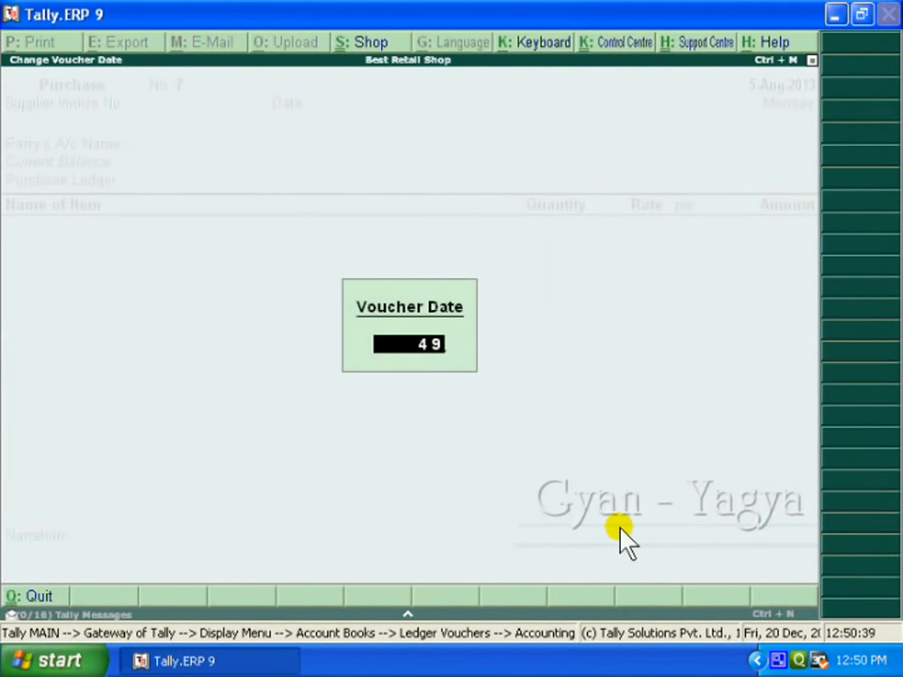
key("Return")
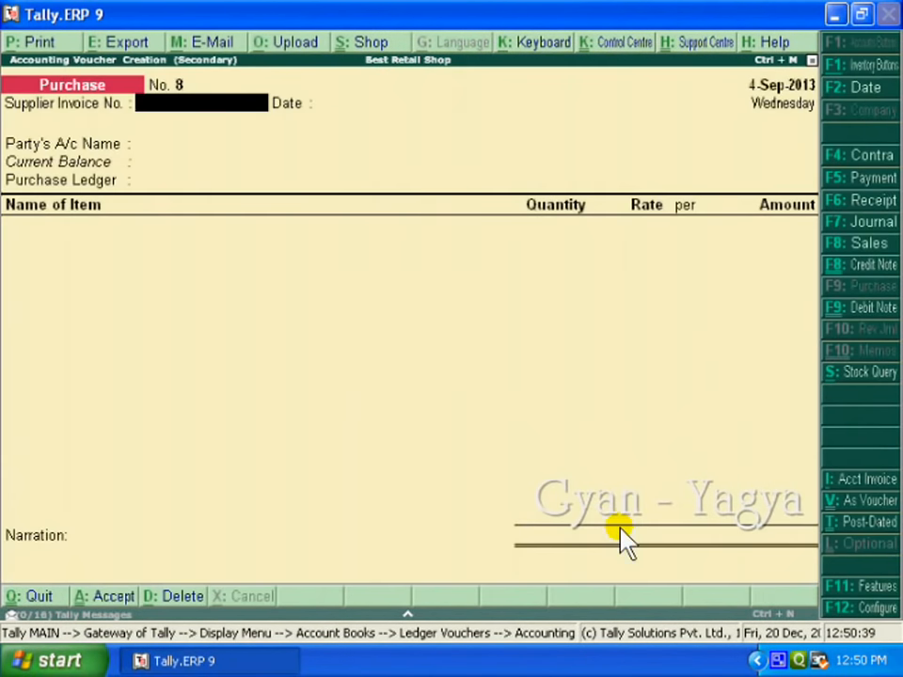
Change the voucher to a Credit Note in voucher mode with the reference "supplier's debit note no. 01"
left_click(874, 267)
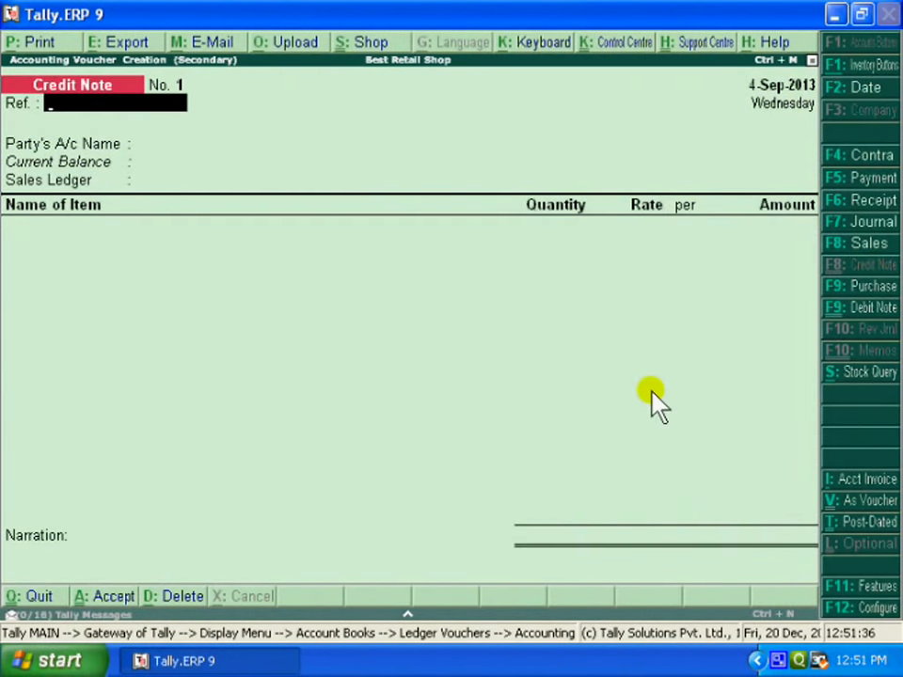
left_click(856, 509)
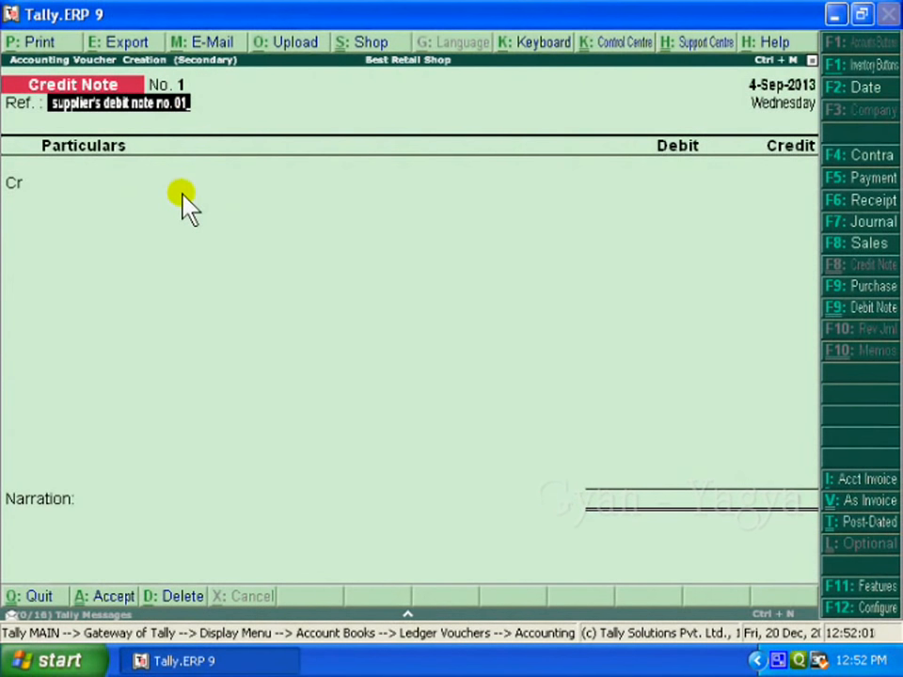
key("Return")
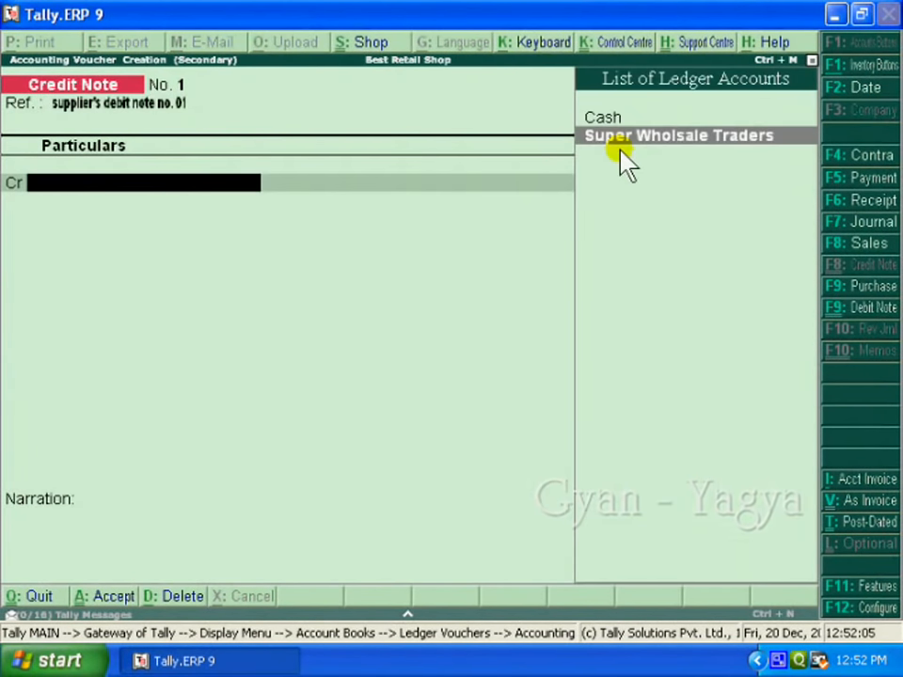
Credit Super Wholsale Traders with 660 and select Interest Paid to Suppliers as the debit ledger
left_click(621, 148)
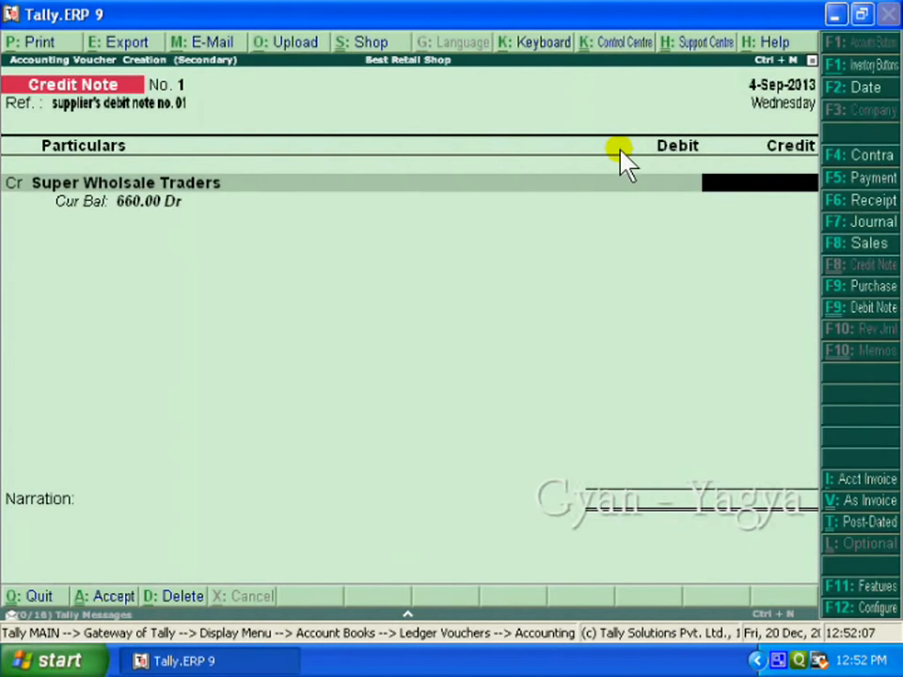
type("660")
key("Return")
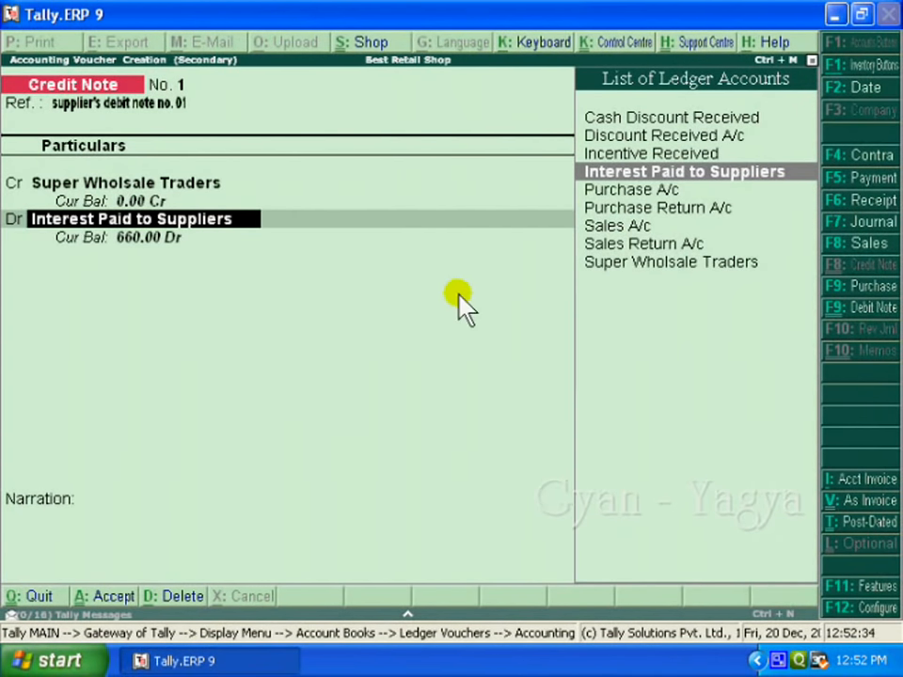
key("Return")
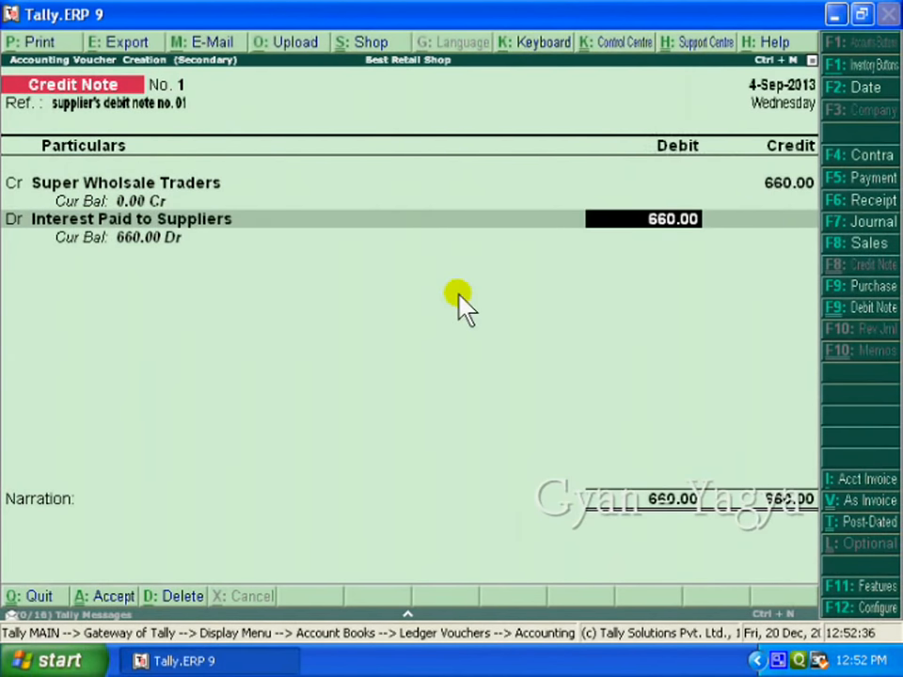
Accept the 660 debit and save the credit note with the narration "Being interest paid to M/s Super wholesale traders @2% pm against bill no. 09"
key("Return")
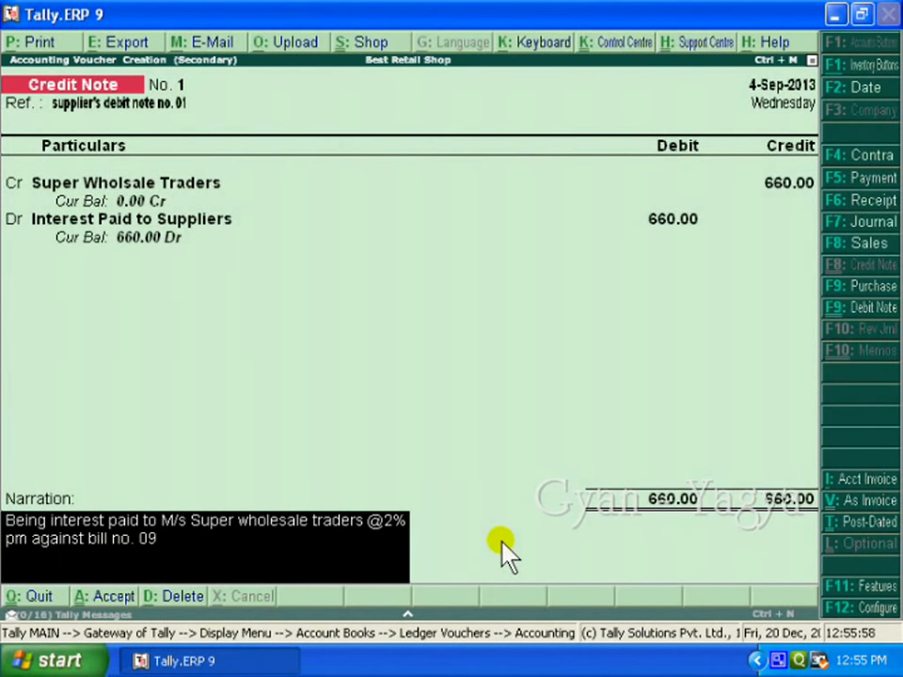
key("Return")
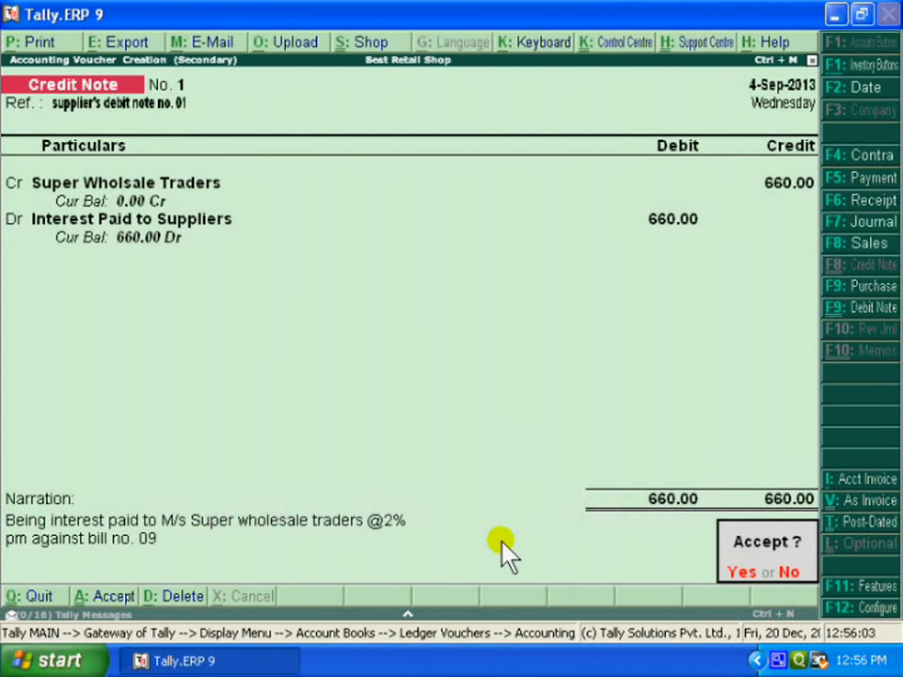
key("y")
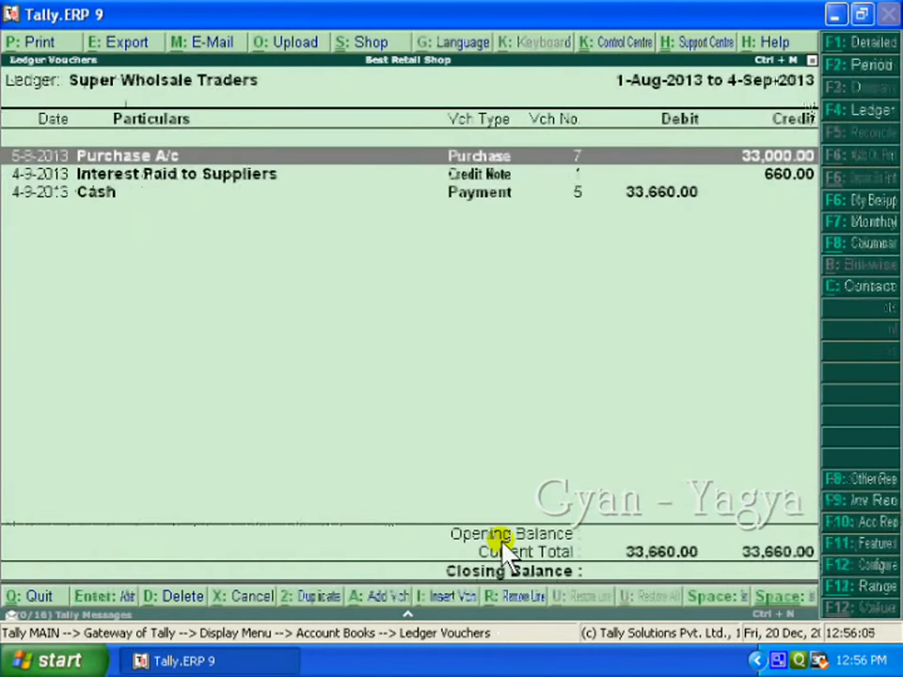